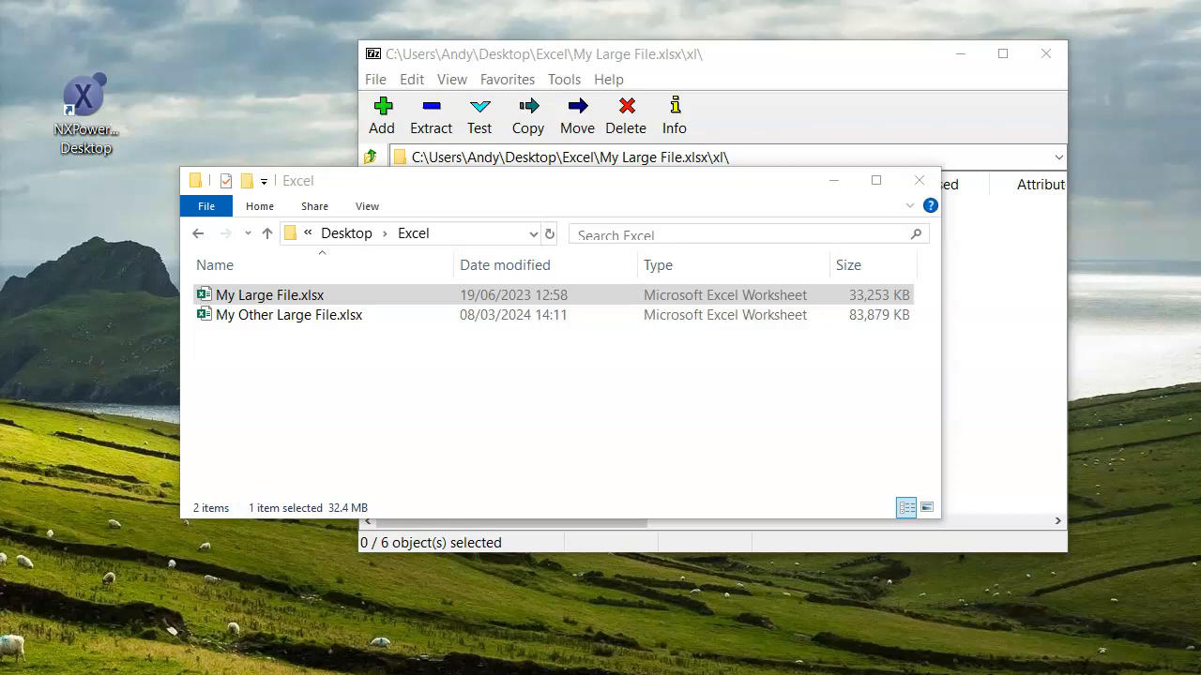
Review the sizes of the items inside the xl folder of the My Large File.xlsx archive and close the archive window.
click(762, 104)
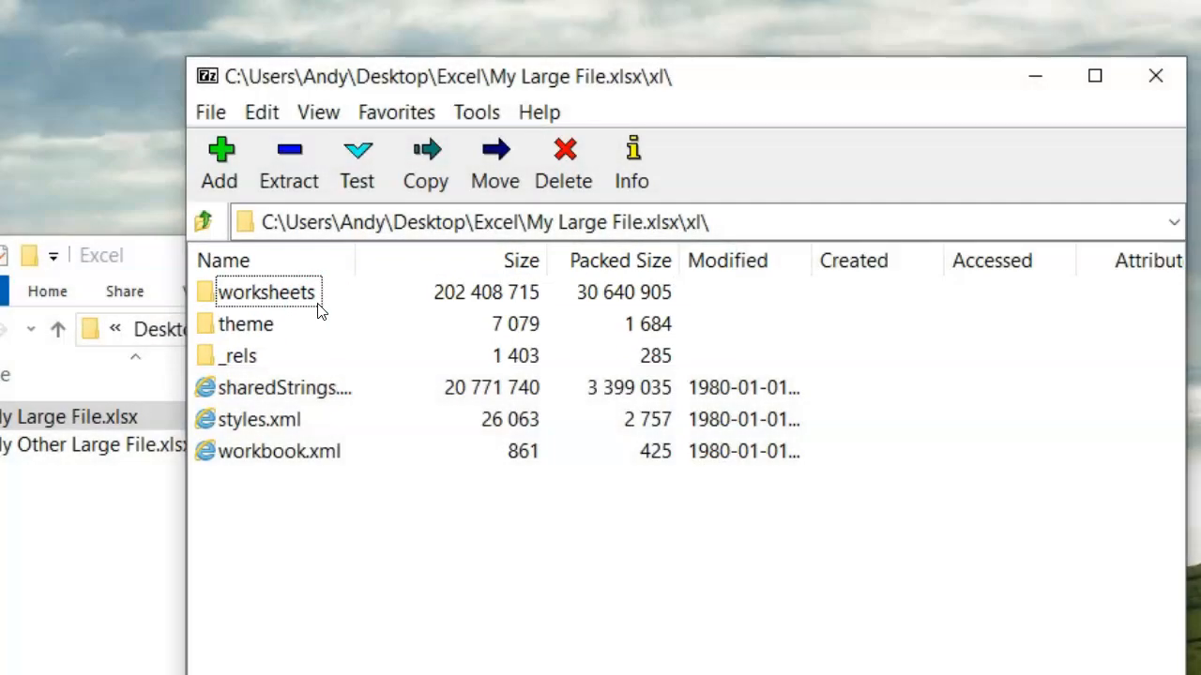
click(317, 311)
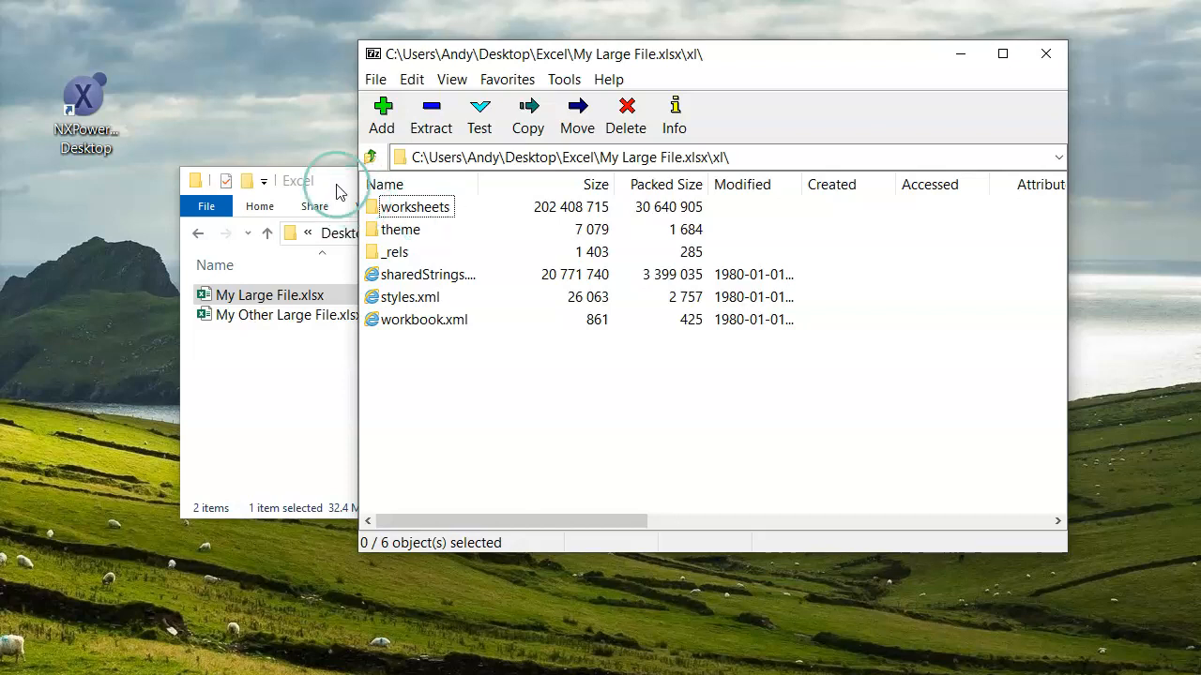
click(1047, 55)
Open My Large File.xlsx and go to the last filled row of column A on the Report sheet.
double_click(278, 293)
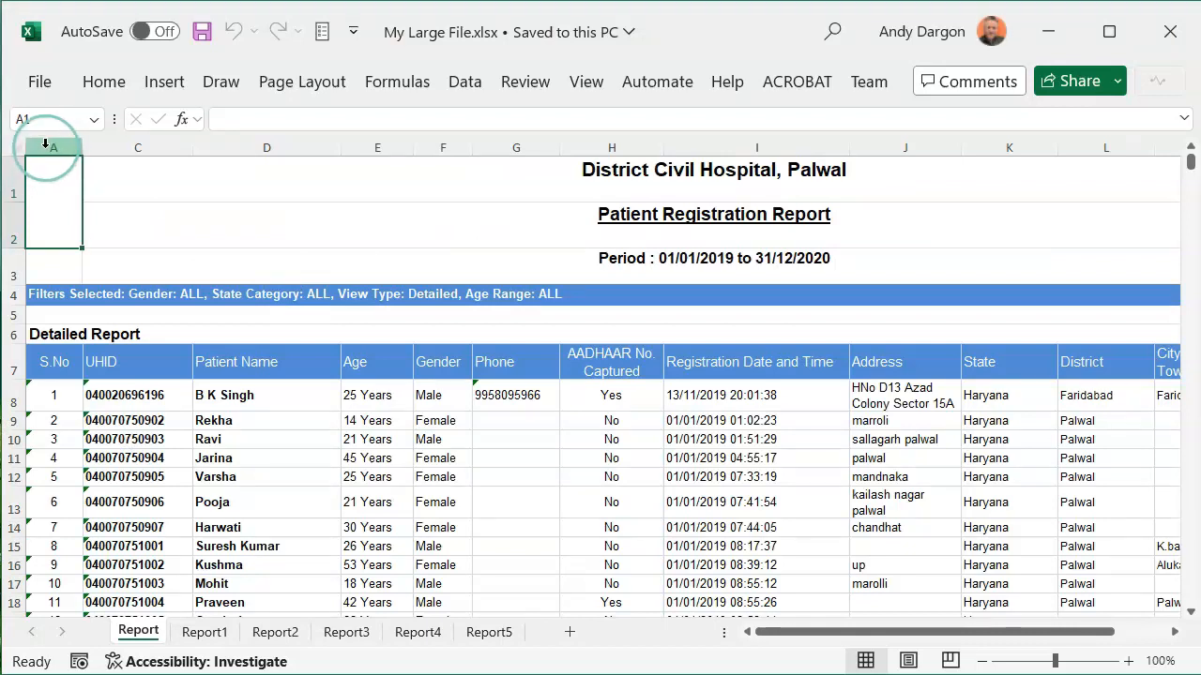
click(51, 145)
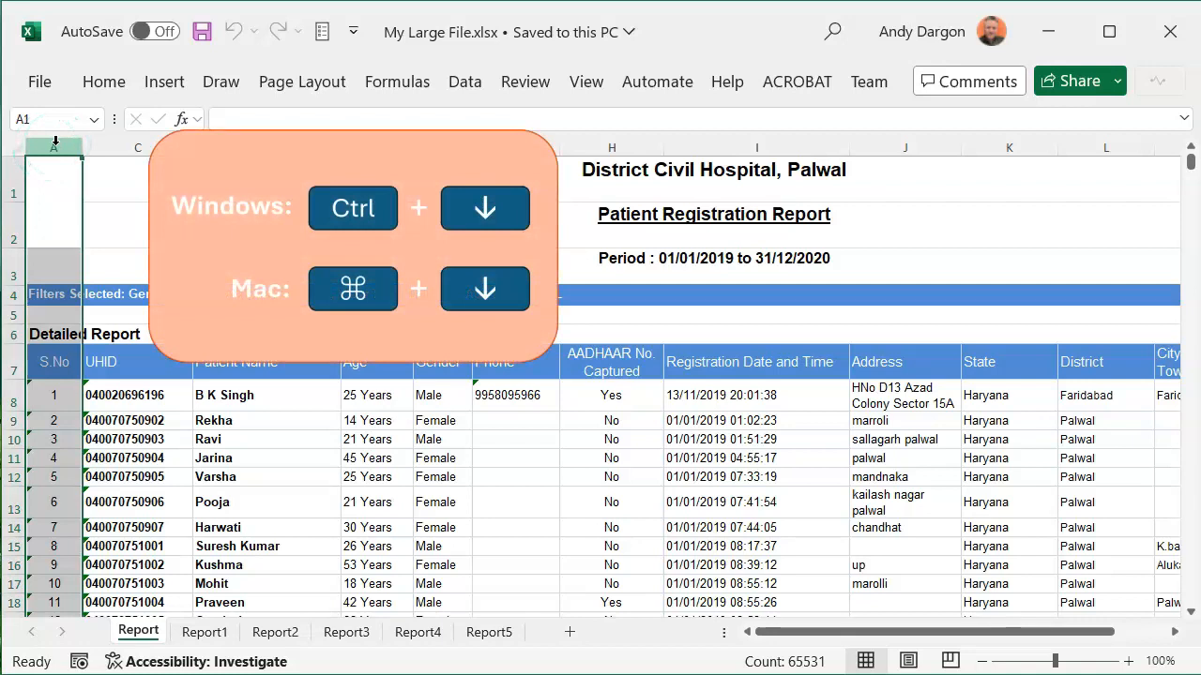
key(ctrl+Down)
key(ctrl+Down)
key(ctrl+Down)
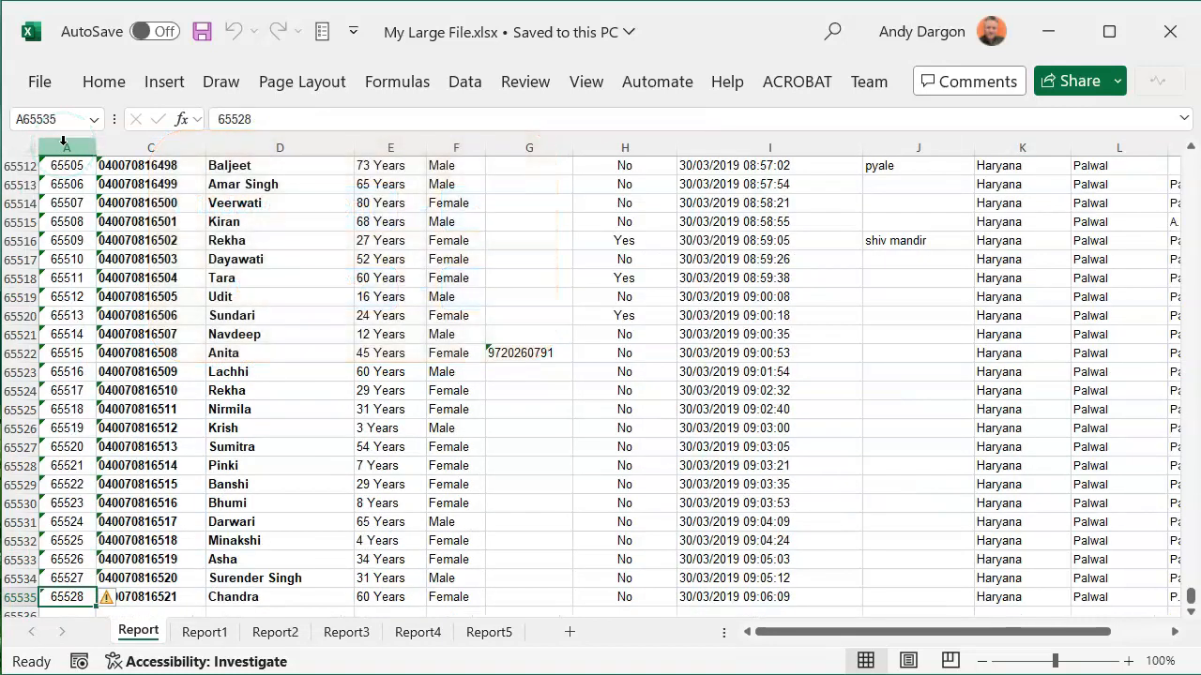
scroll(101, 394, down, 5)
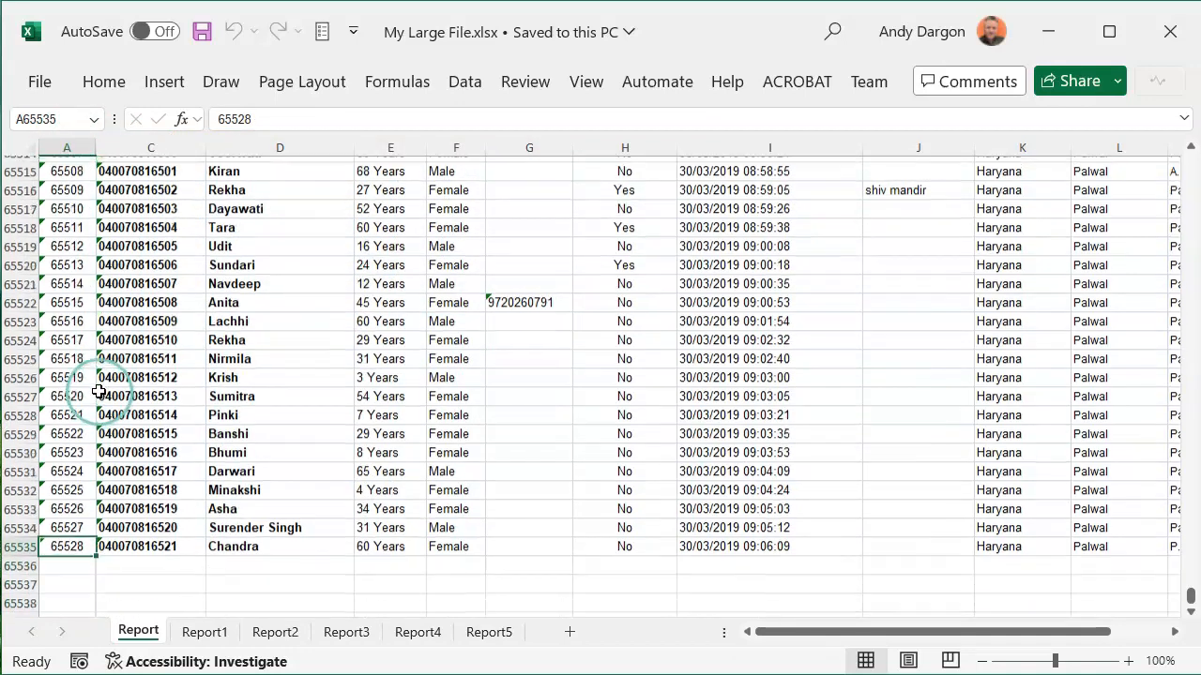
scroll(101, 394, down, 1)
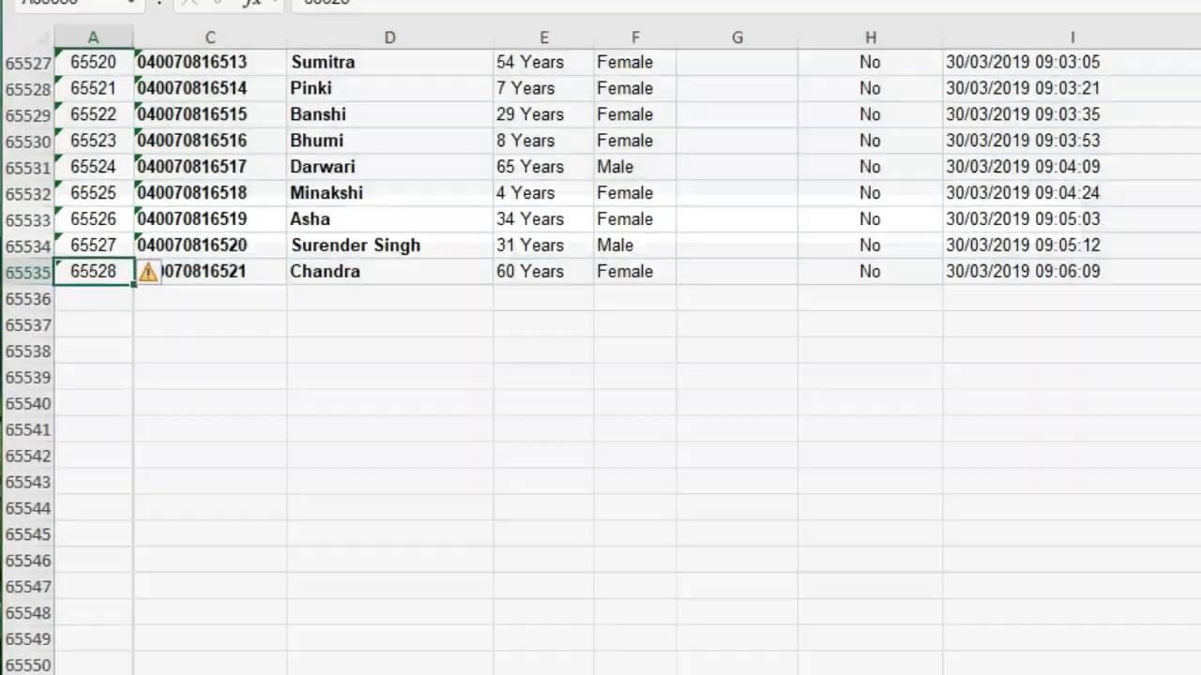
Go to the last filled row of column A on the Report1 sheet.
click(205, 632)
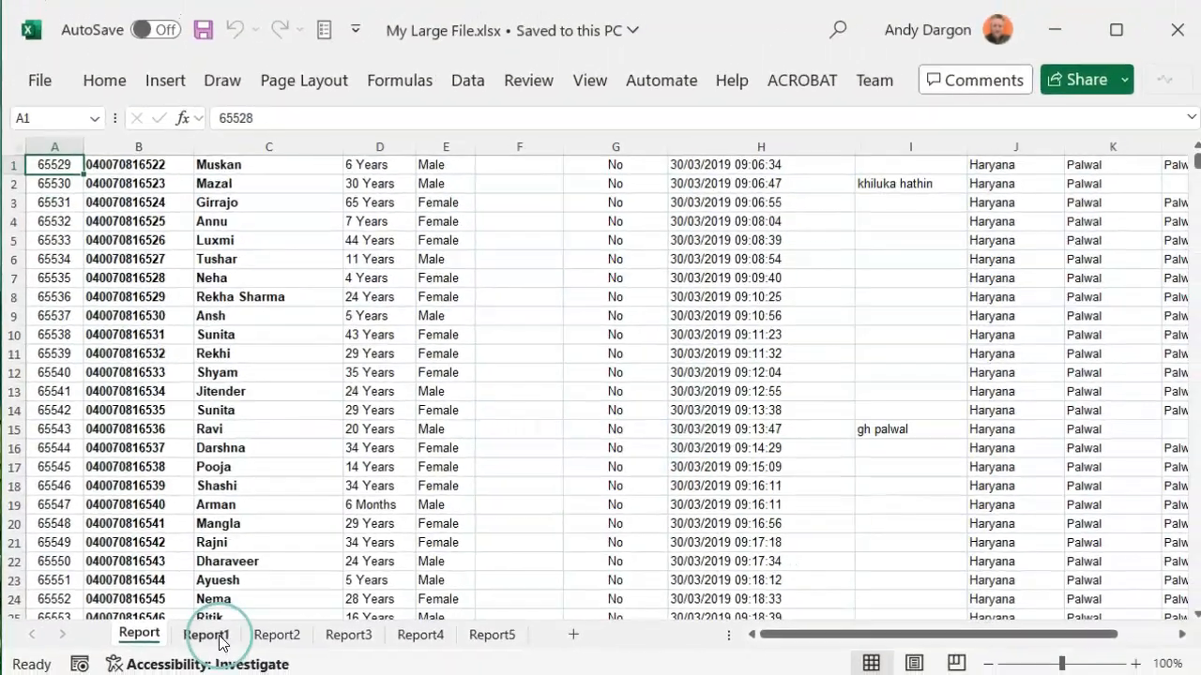
click(56, 143)
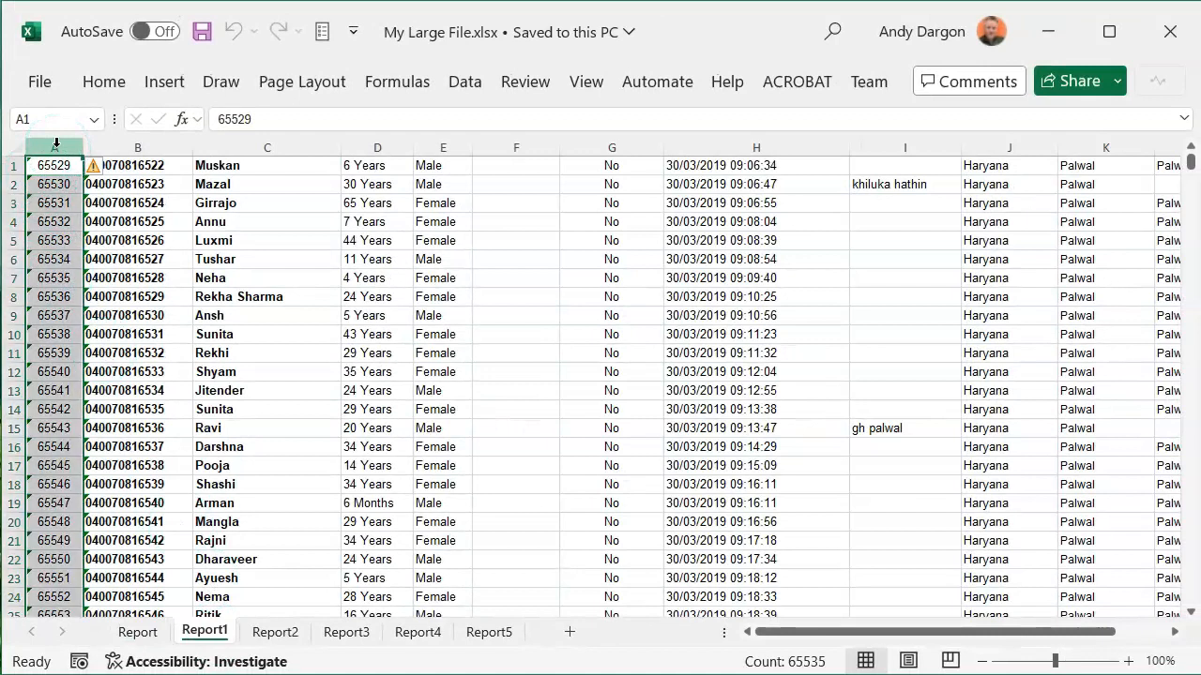
key(ctrl+Down)
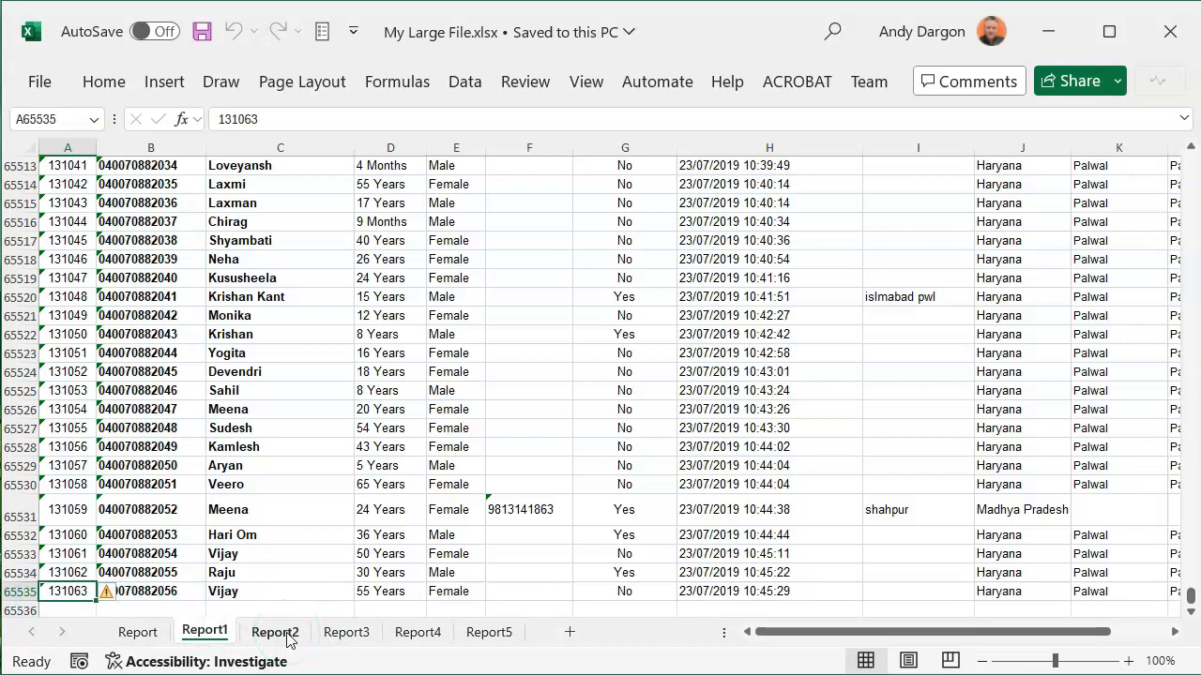
Save My Large File in the Excel folder as an Excel Binary Workbook (*.xlsb) and close the workbook.
click(1170, 31)
click(47, 81)
click(66, 420)
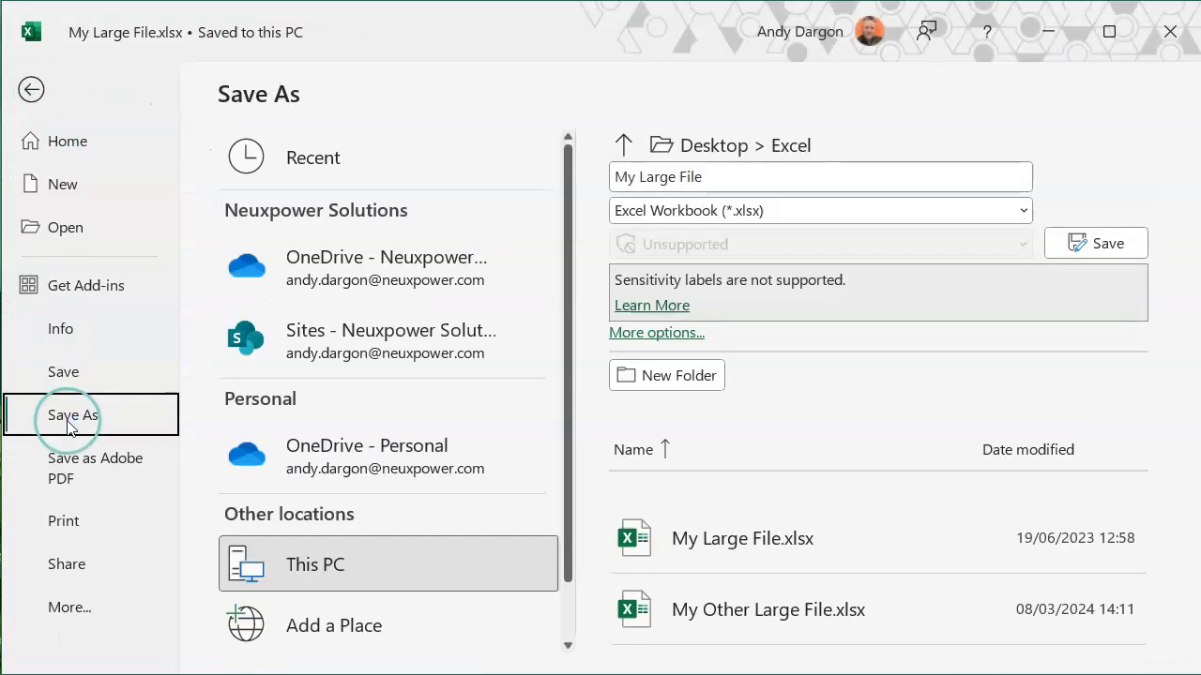
click(857, 211)
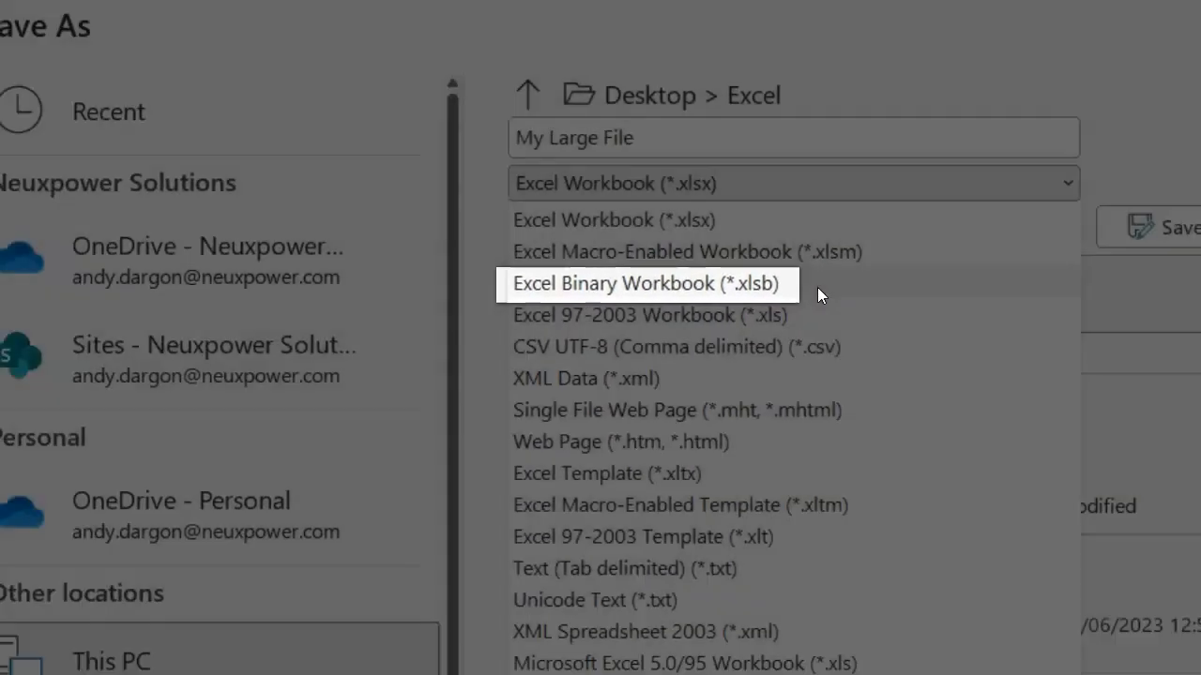
click(817, 287)
click(1180, 229)
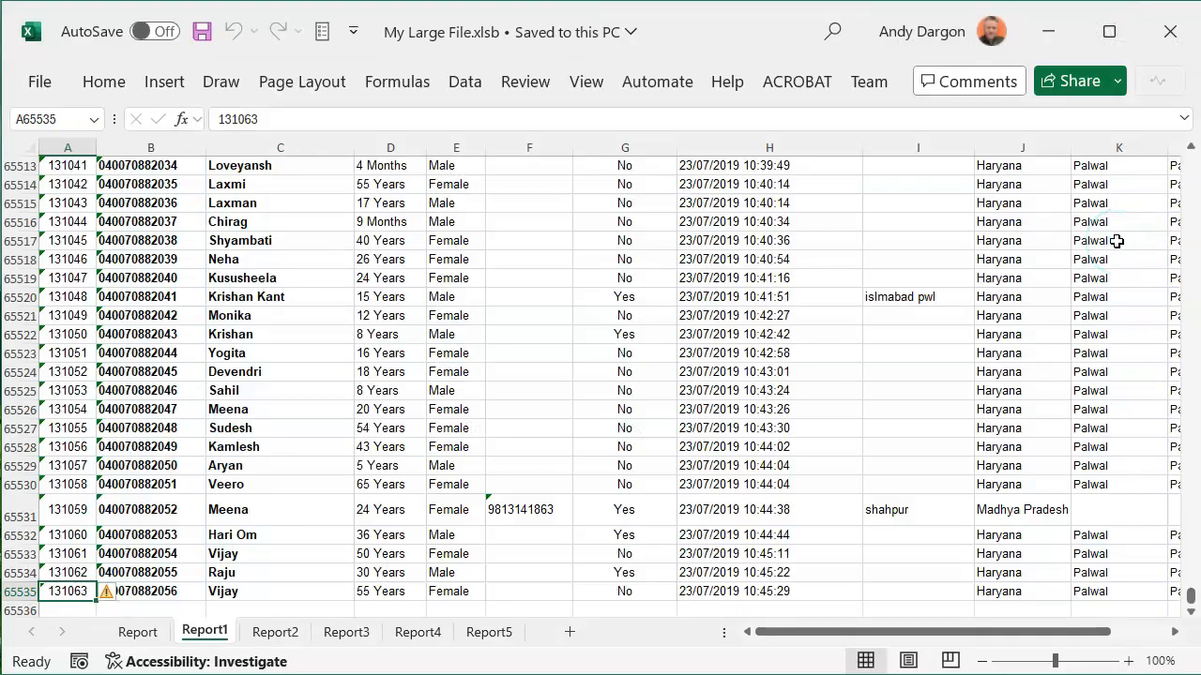
click(1170, 31)
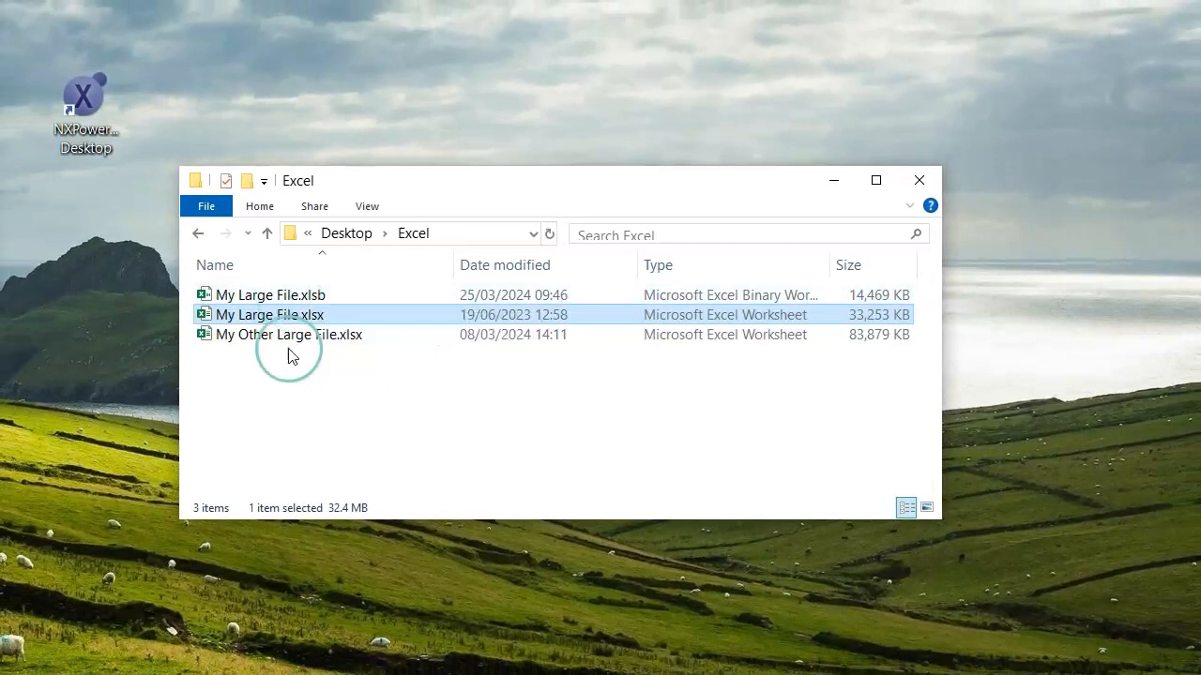
Inspect the item sizes in the xl folder of the My Other Large File.xlsx archive and close the archive window.
click(290, 339)
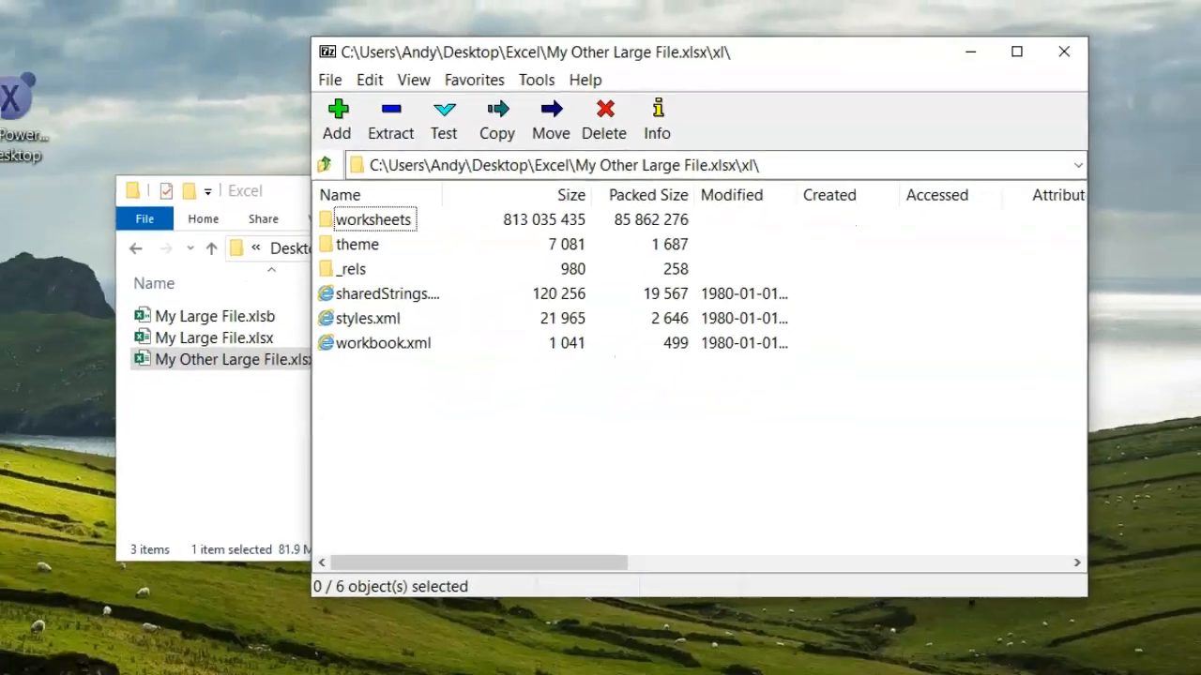
click(1119, 45)
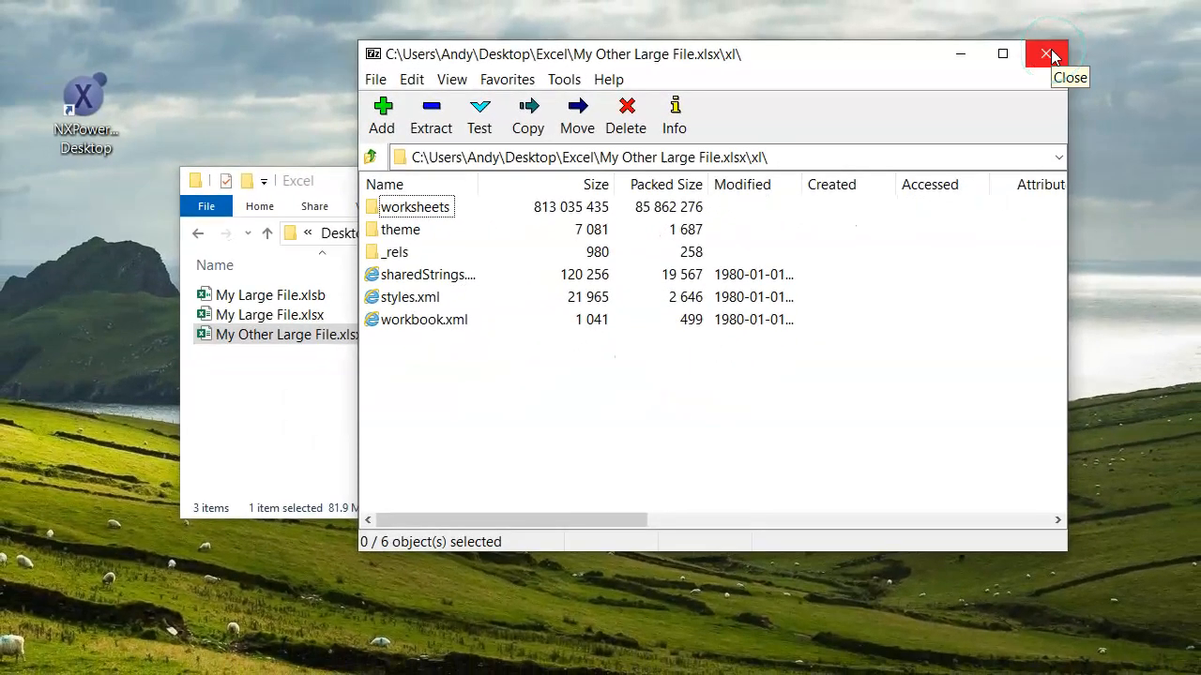
click(1048, 54)
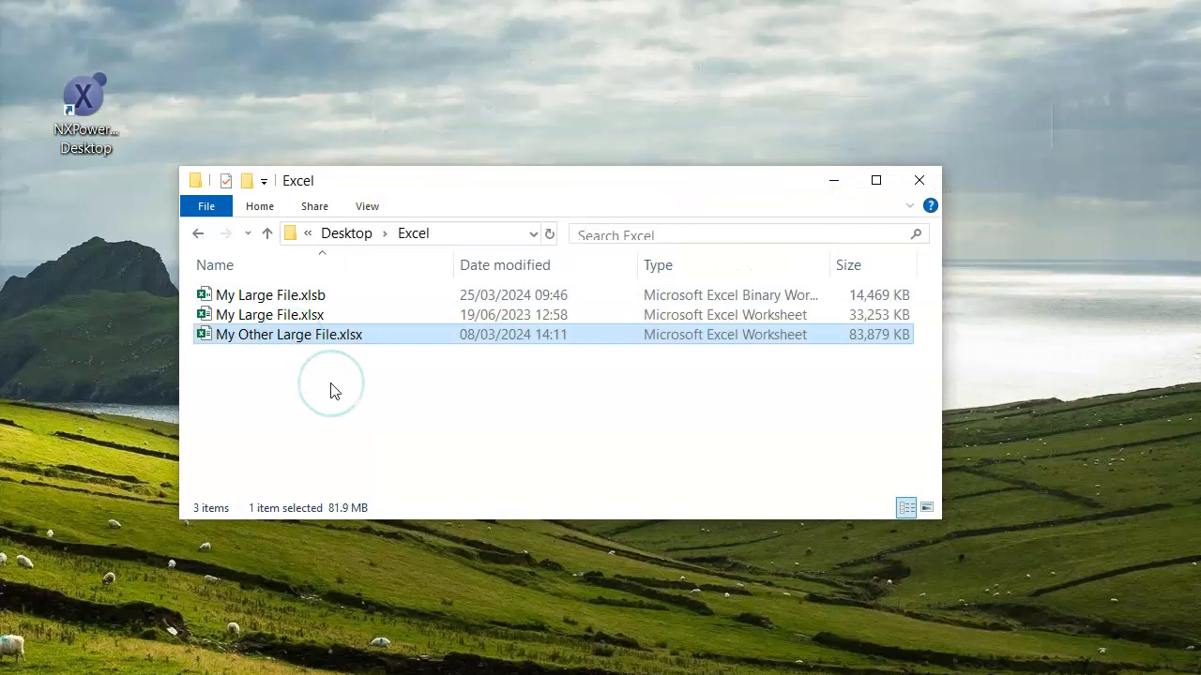
Duplicate My Other Large File.xlsx in the same folder and open the copy in Excel.
click(348, 348)
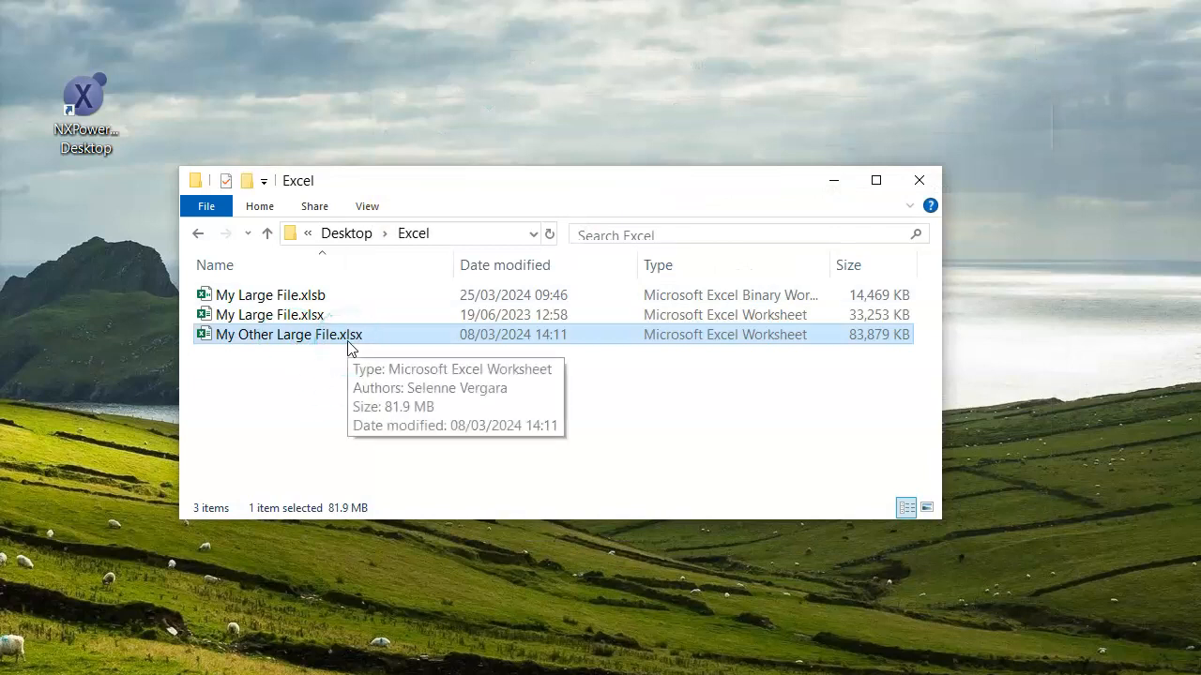
key(ctrl+c)
key(ctrl+v)
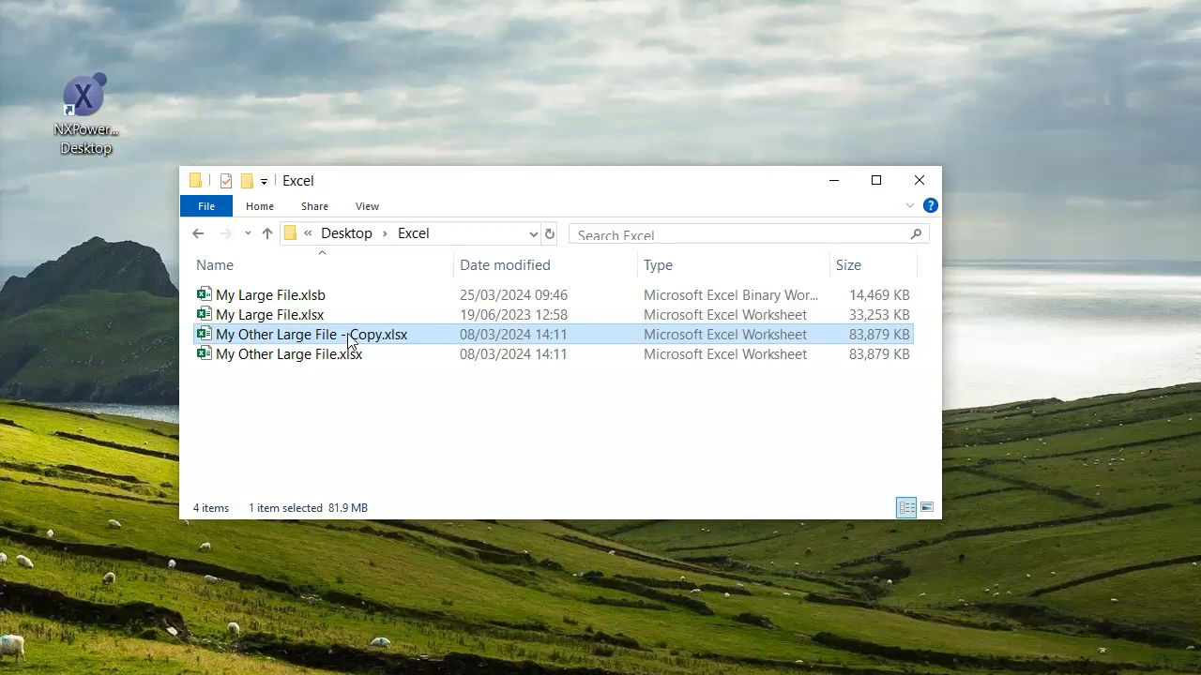
double_click(348, 335)
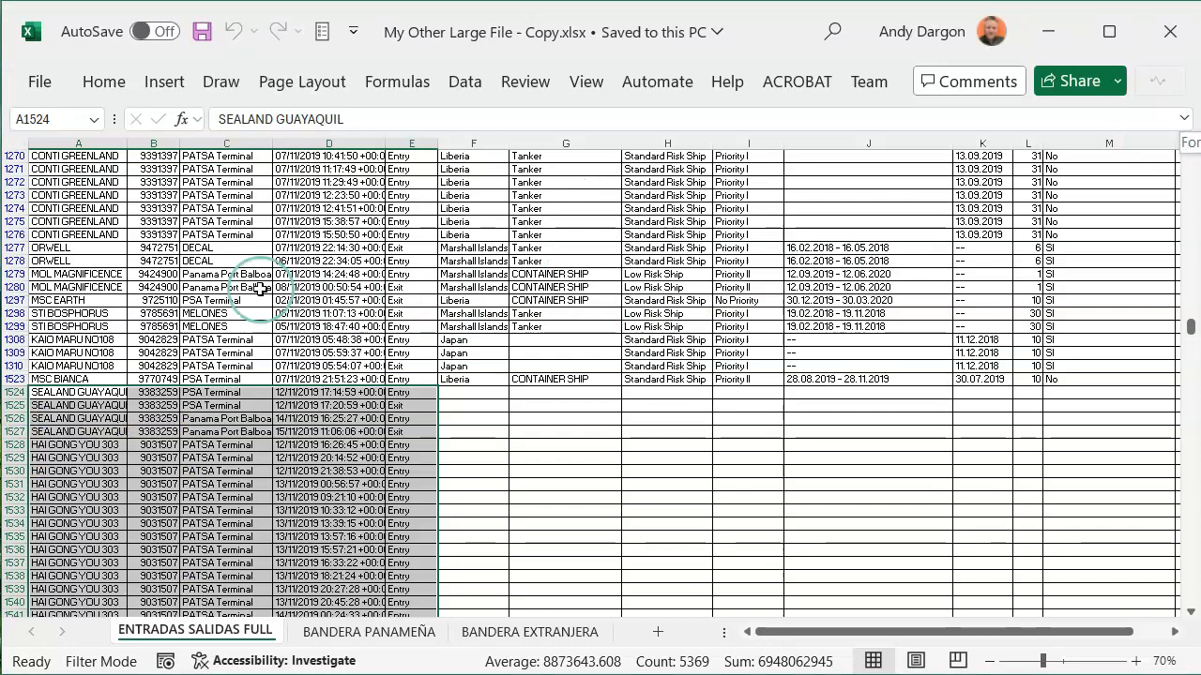
Check the last used row of column A on the ENTRADAS SALIDAS FULL and BANDERA PANAMEÑA sheets.
click(88, 142)
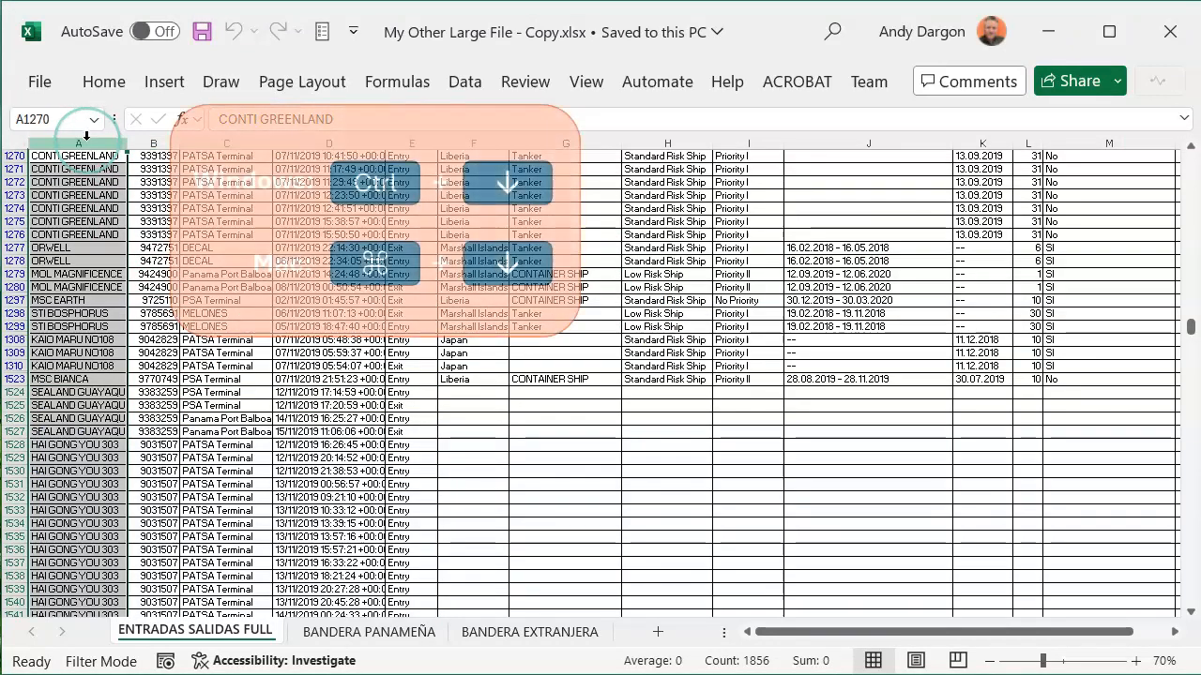
key(ctrl+Down)
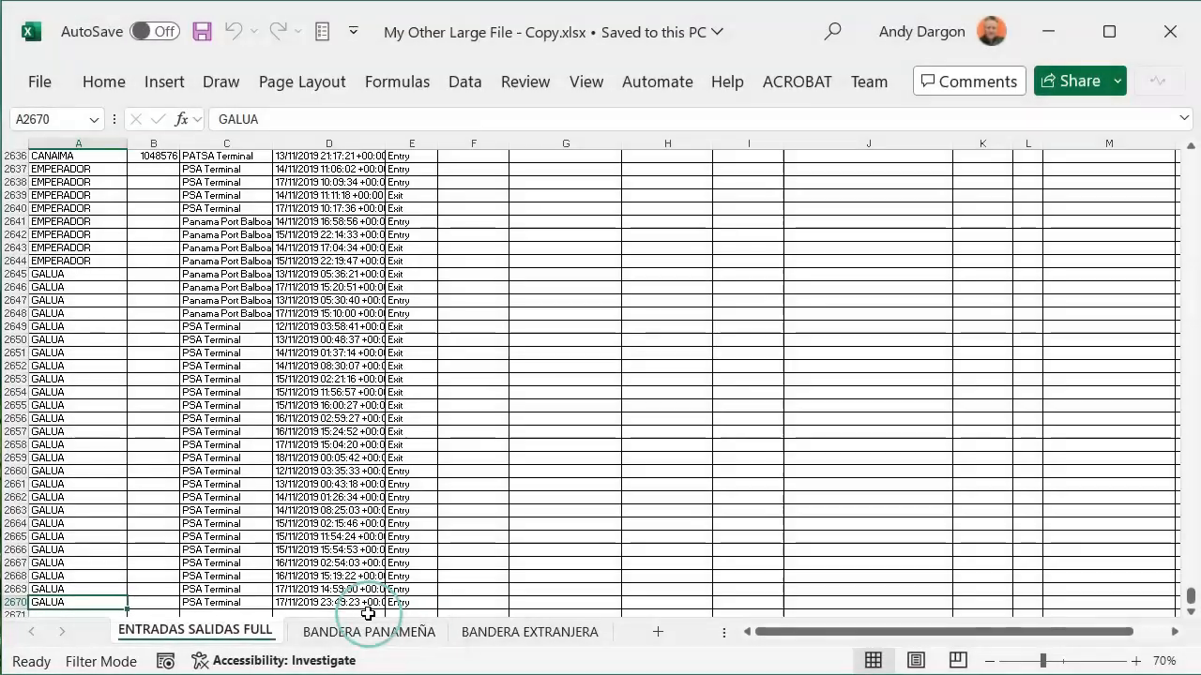
click(380, 632)
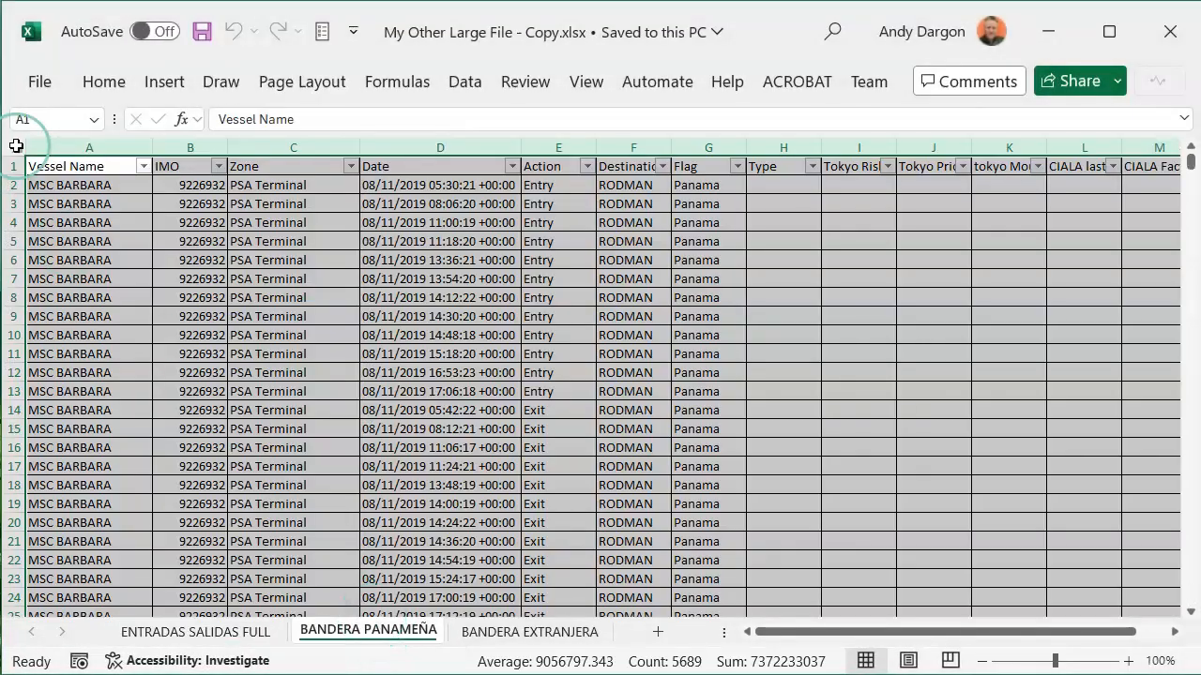
click(62, 147)
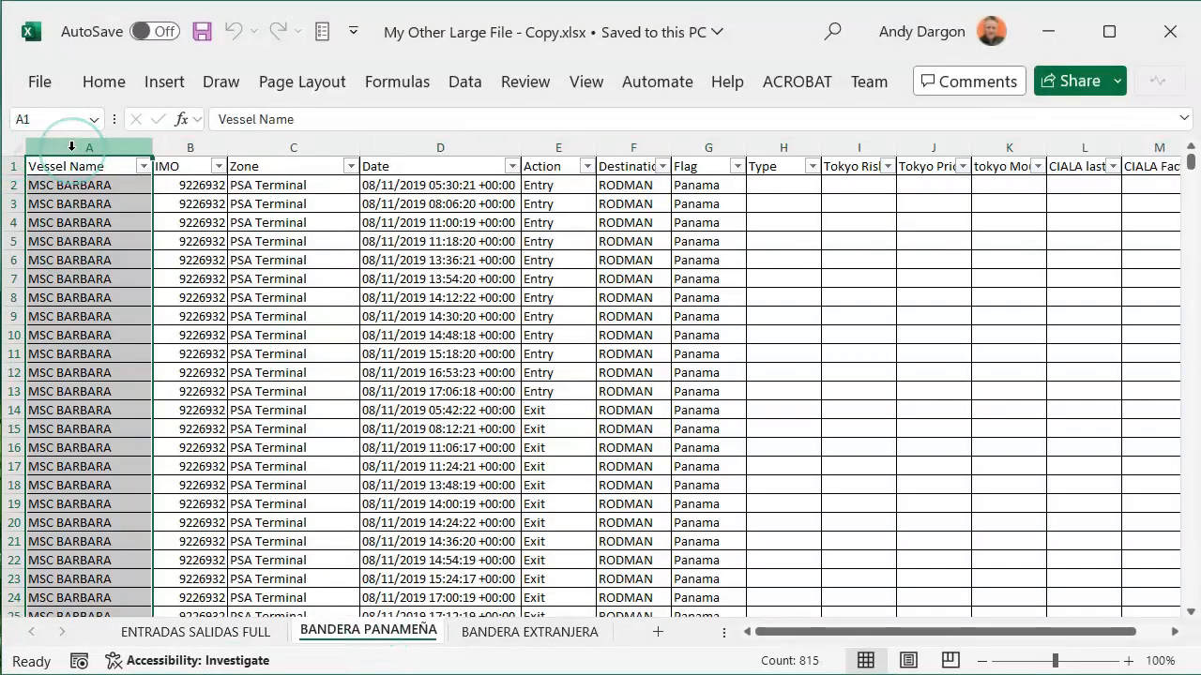
key(ctrl+Down)
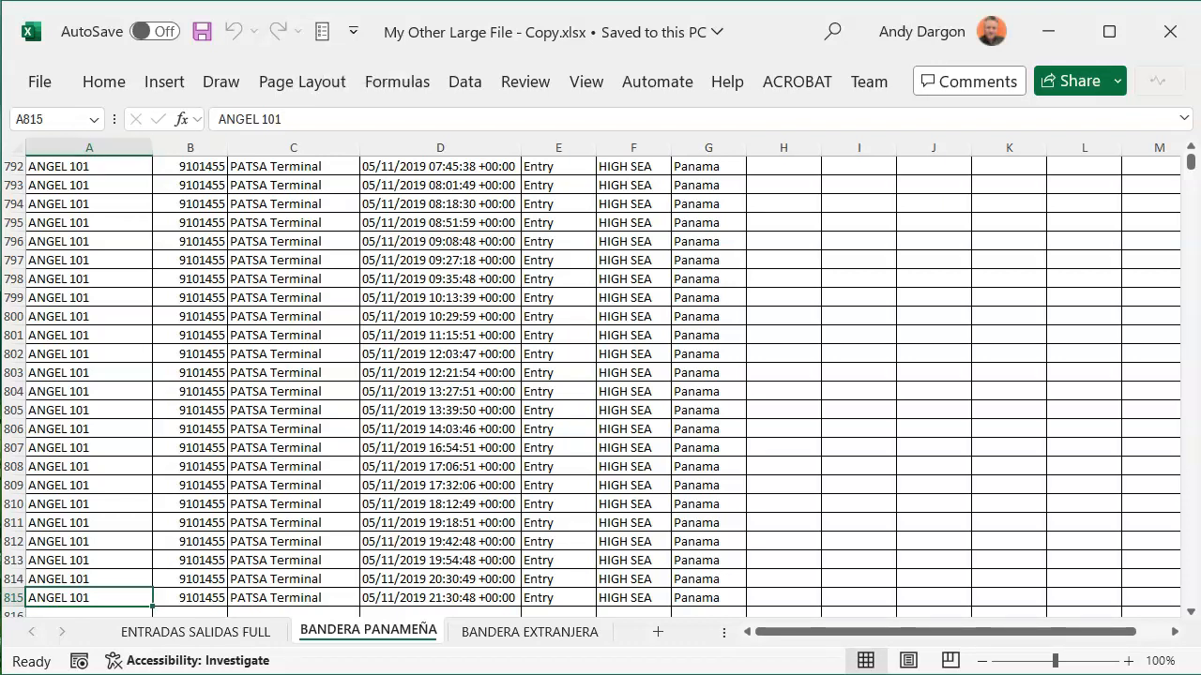
Enable the Inquire COM add-in through the Excel options.
click(321, 33)
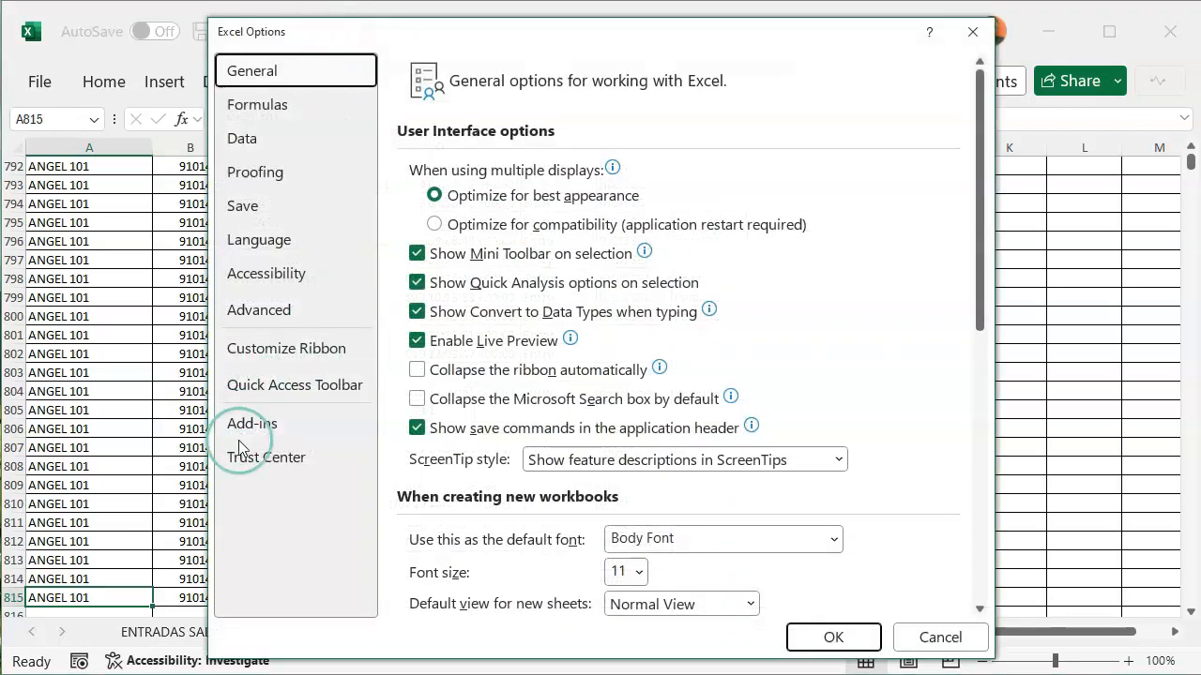
click(252, 432)
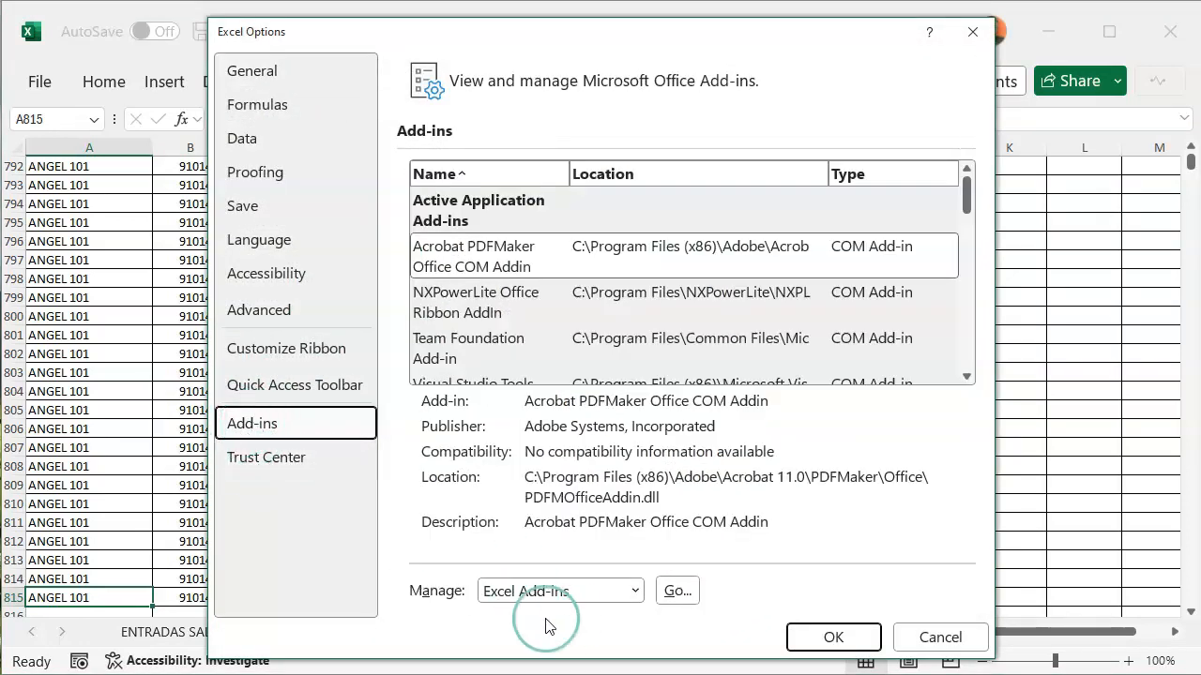
click(583, 595)
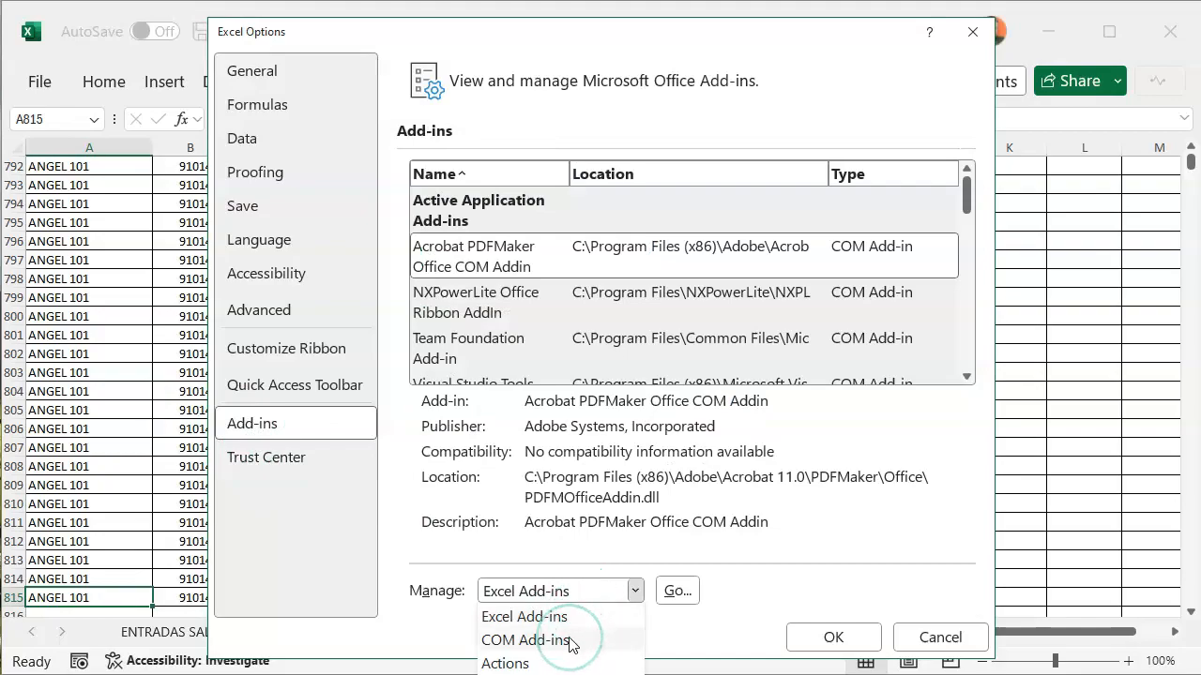
click(569, 640)
click(677, 591)
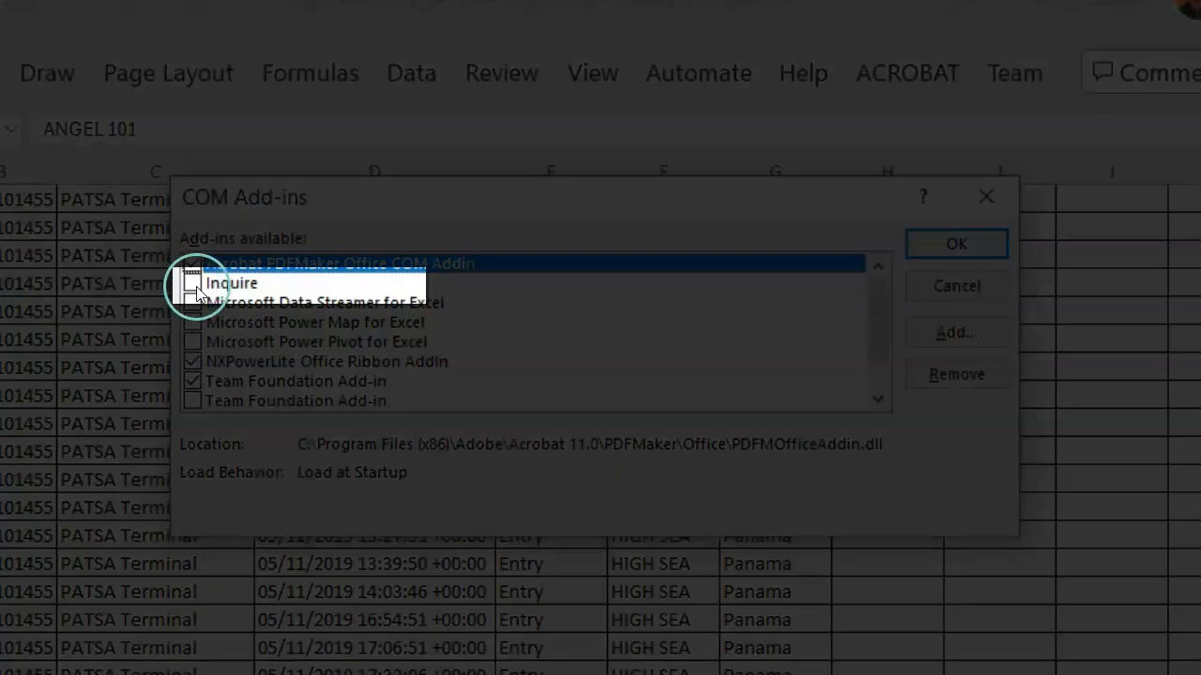
click(192, 284)
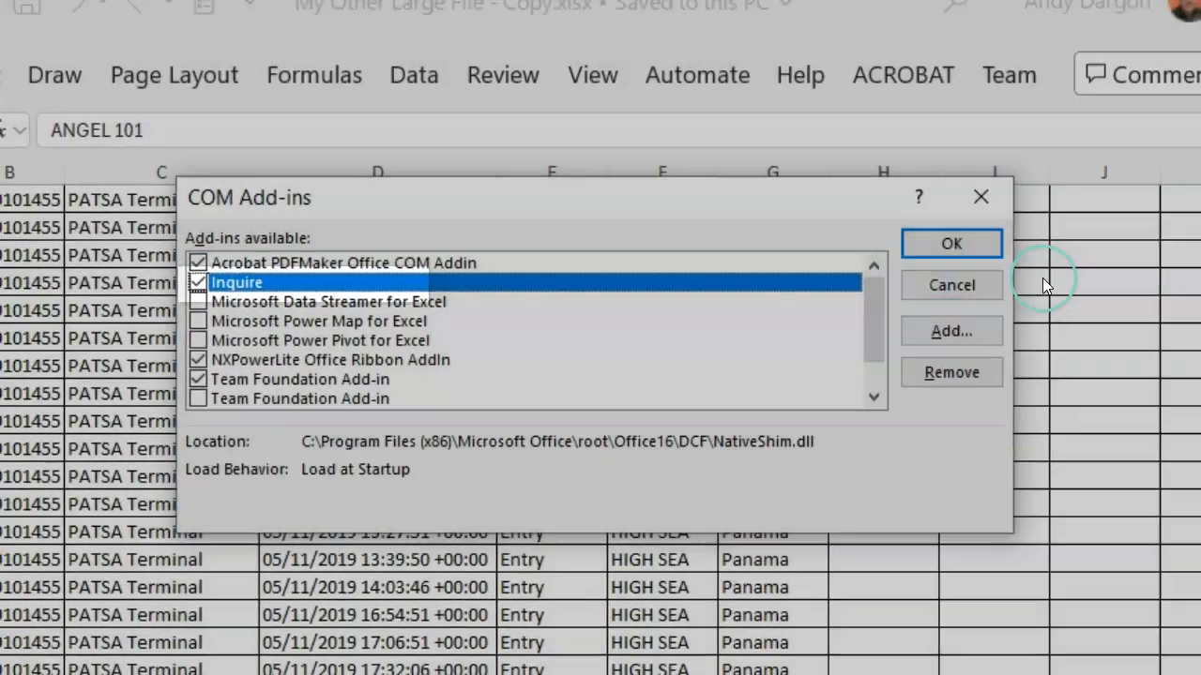
click(871, 207)
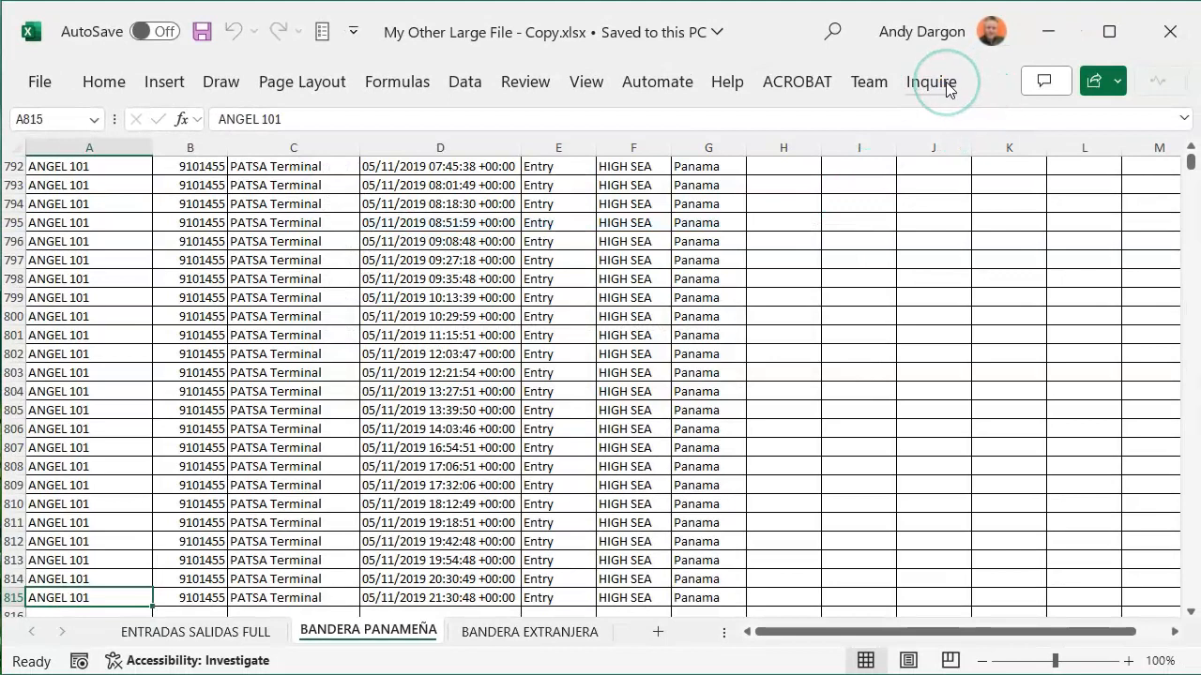
Clean the excess cell formatting from all sheets with the Inquire add-in, save the cleaned sheets, and minimize the workbook.
click(948, 87)
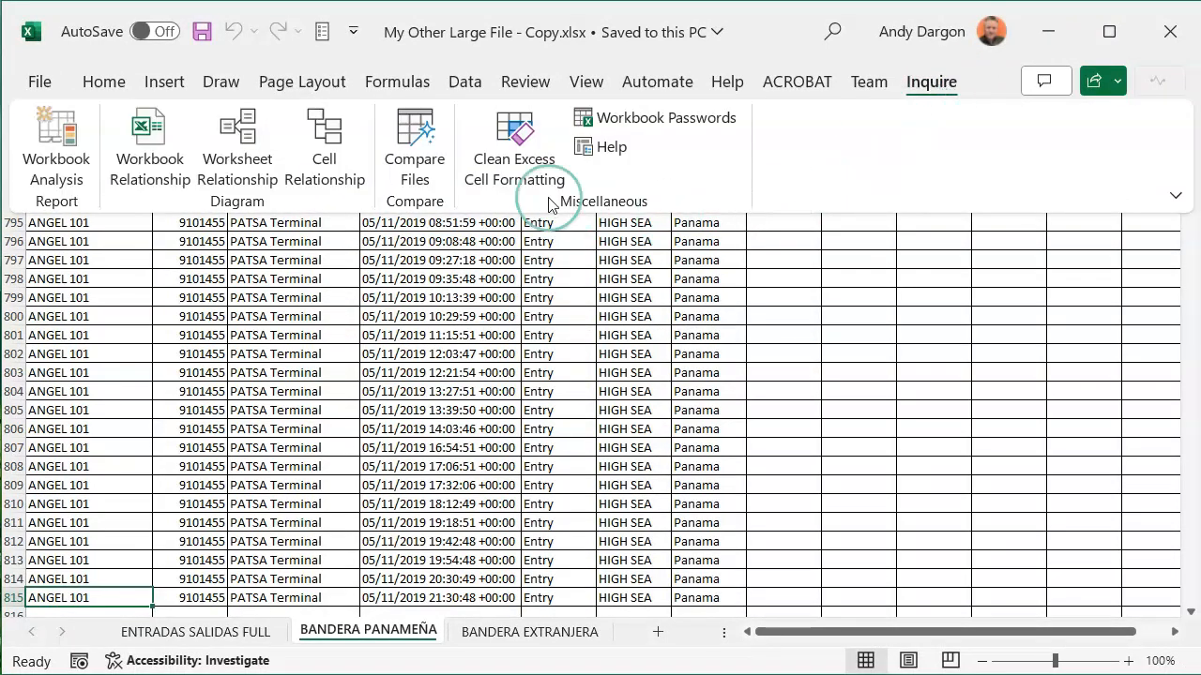
click(487, 186)
click(603, 286)
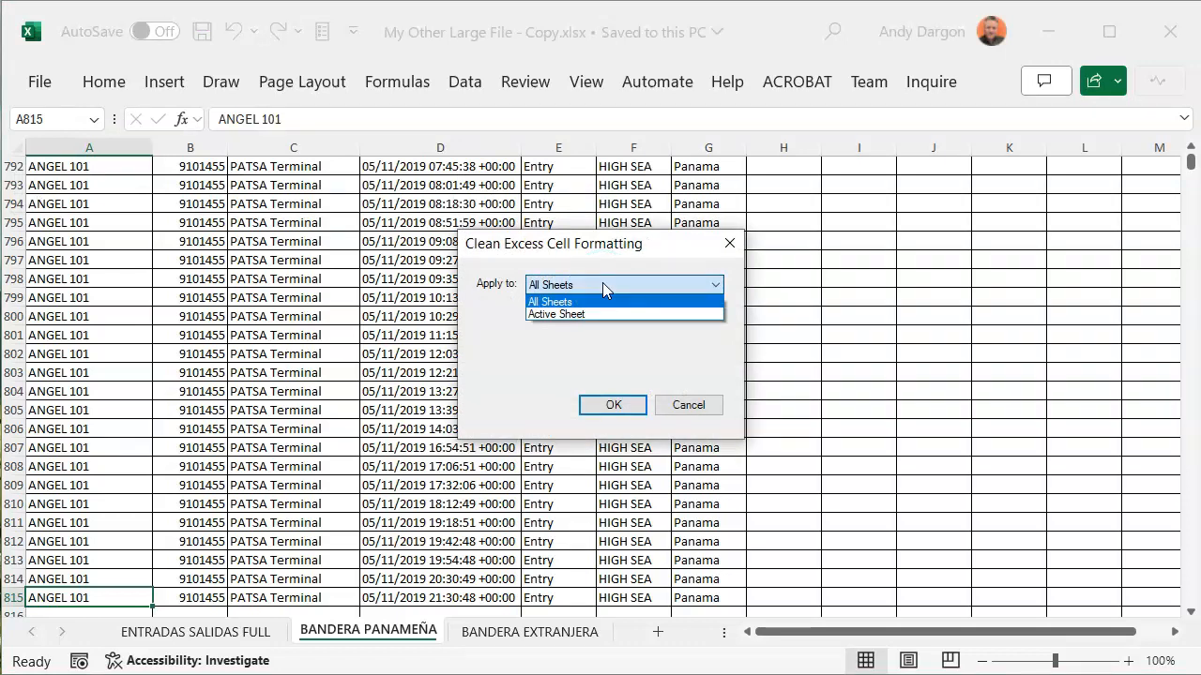
click(602, 282)
click(615, 404)
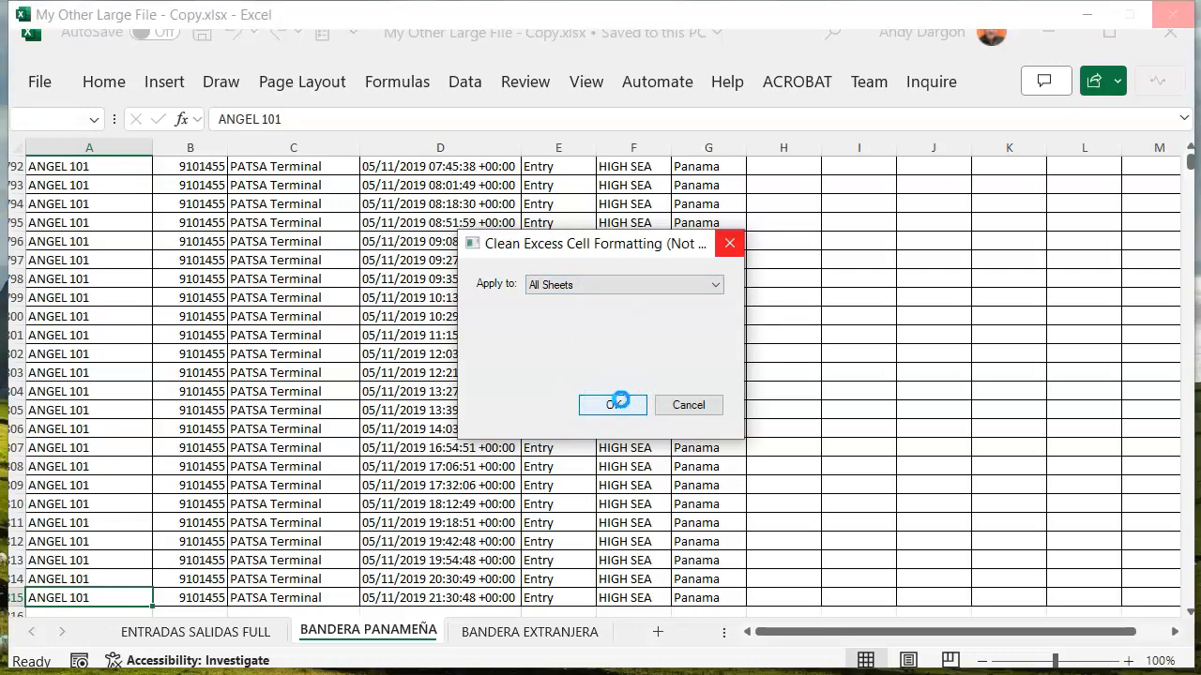
click(427, 230)
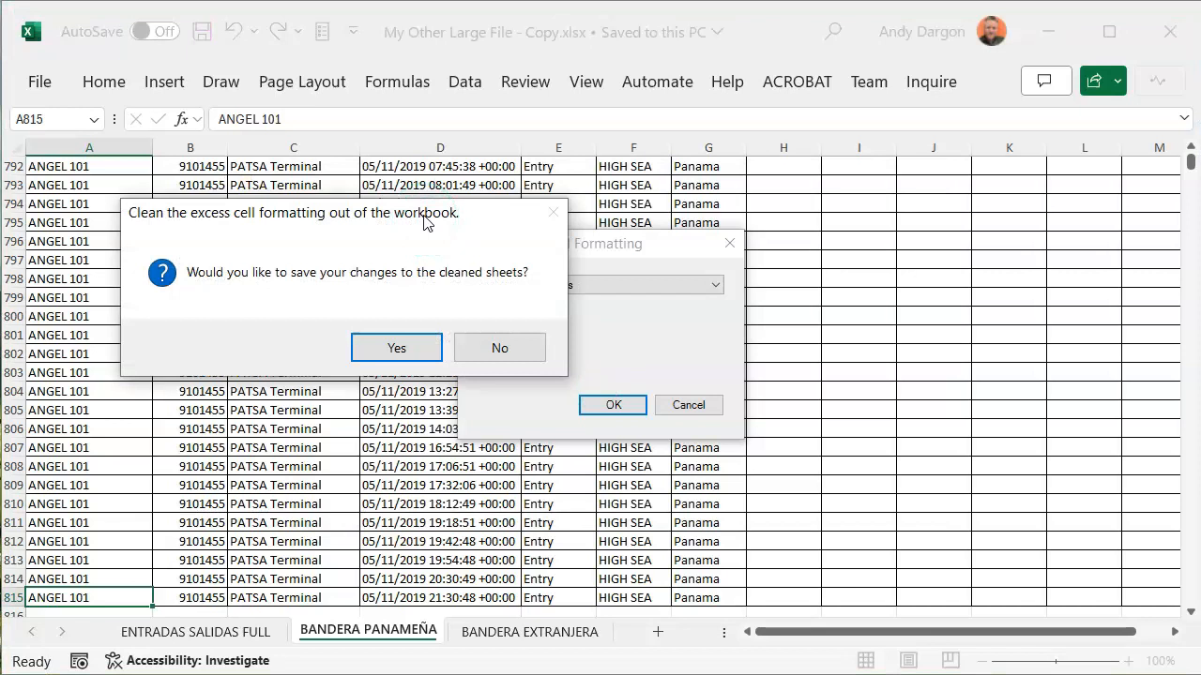
click(396, 348)
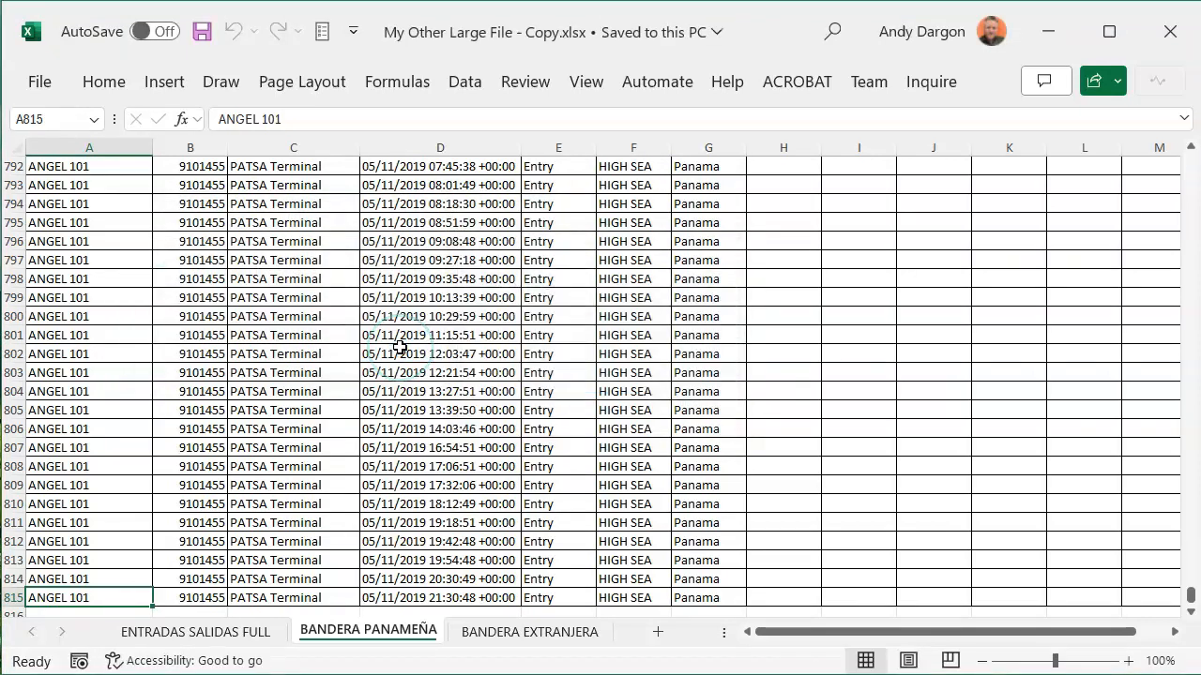
click(415, 343)
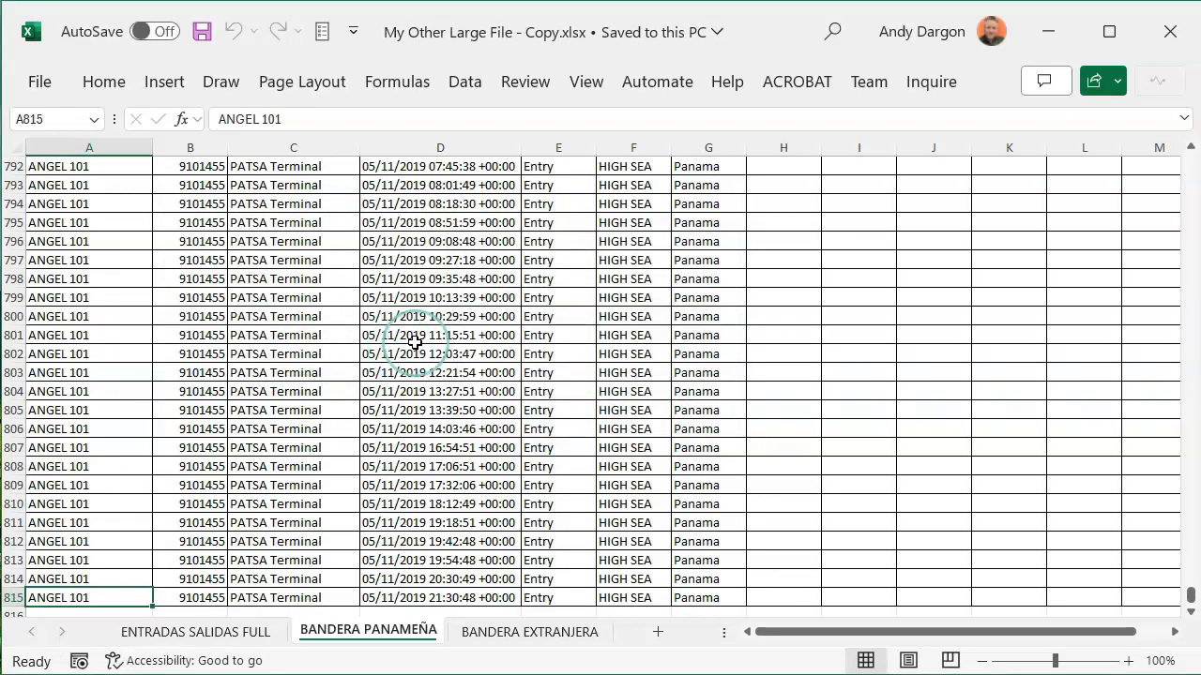
click(1048, 32)
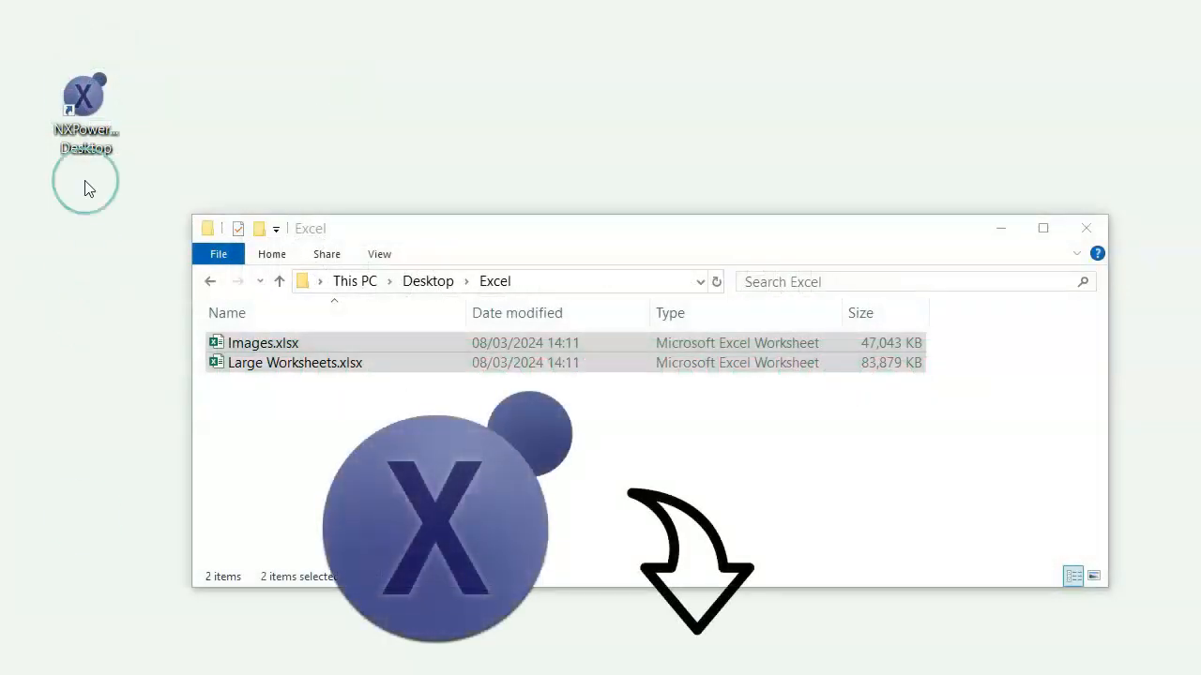
Create optimized copies of Images.xlsx and Large Worksheets.xlsx in NXPowerLite Desktop with the Balanced profile, and bring the Excel folder window forward.
double_click(81, 101)
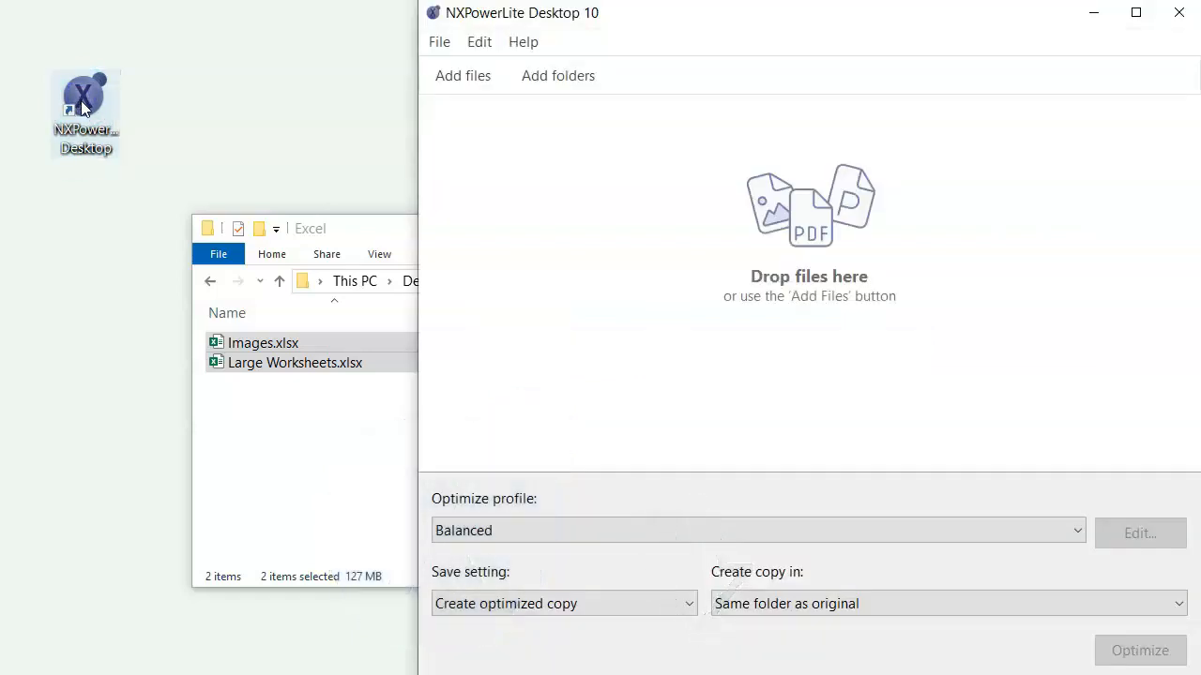
click(307, 428)
drag(307, 429, 598, 179)
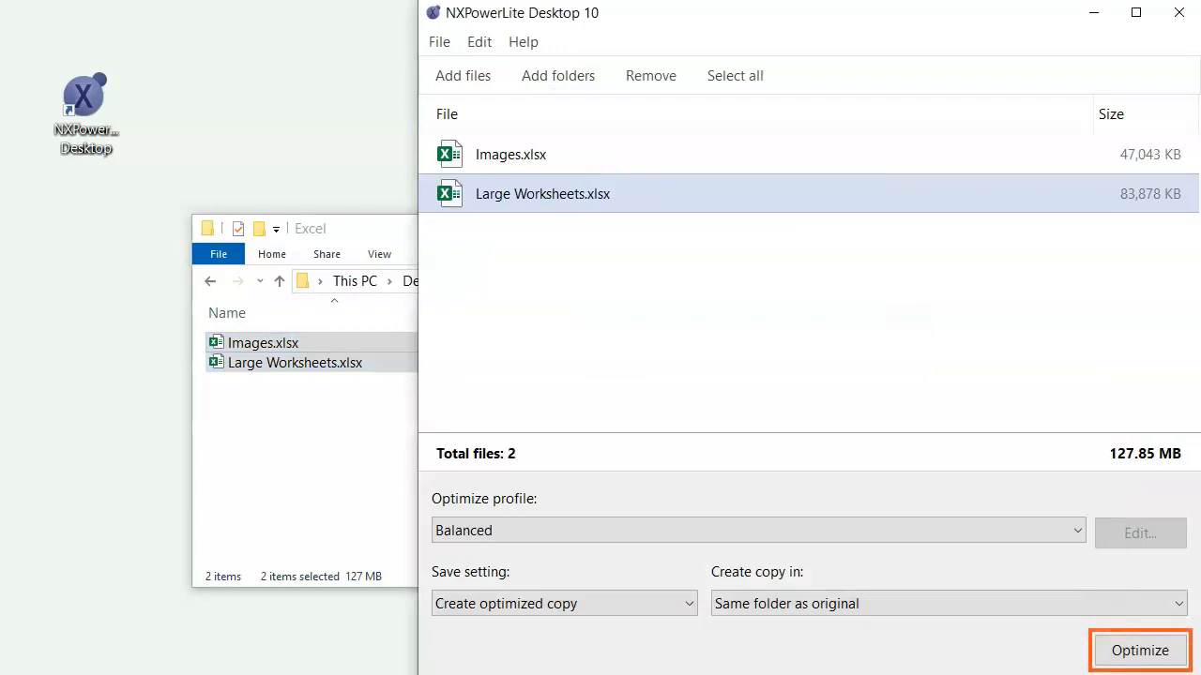
click(1147, 654)
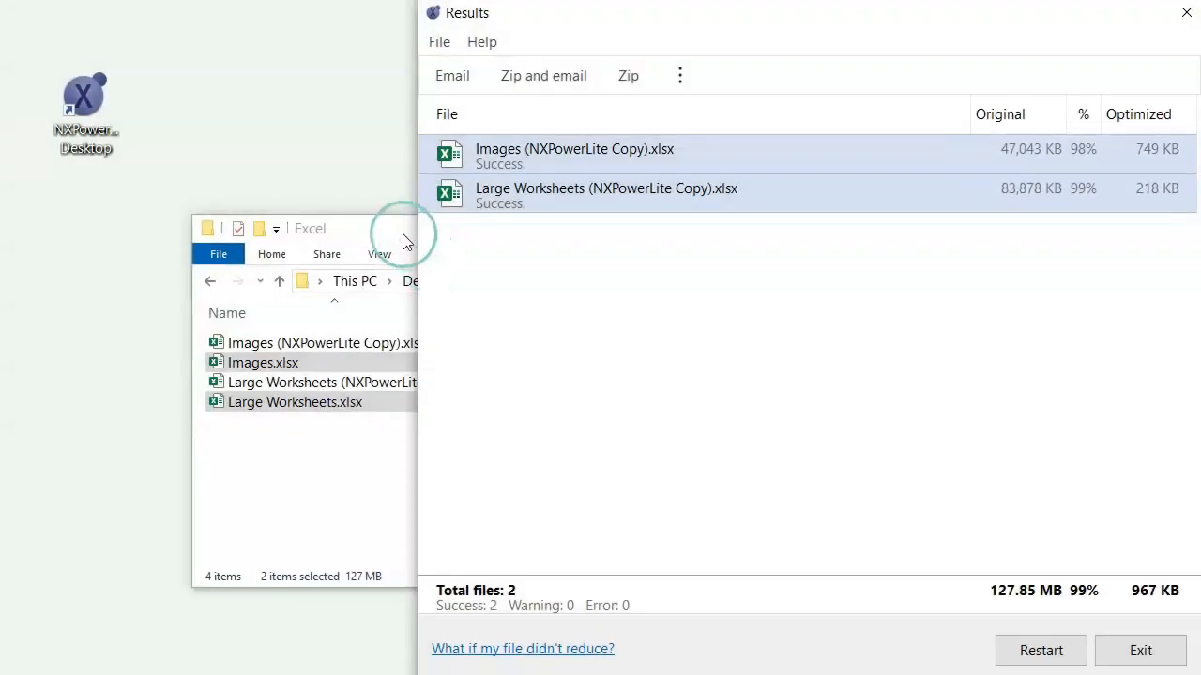
click(404, 241)
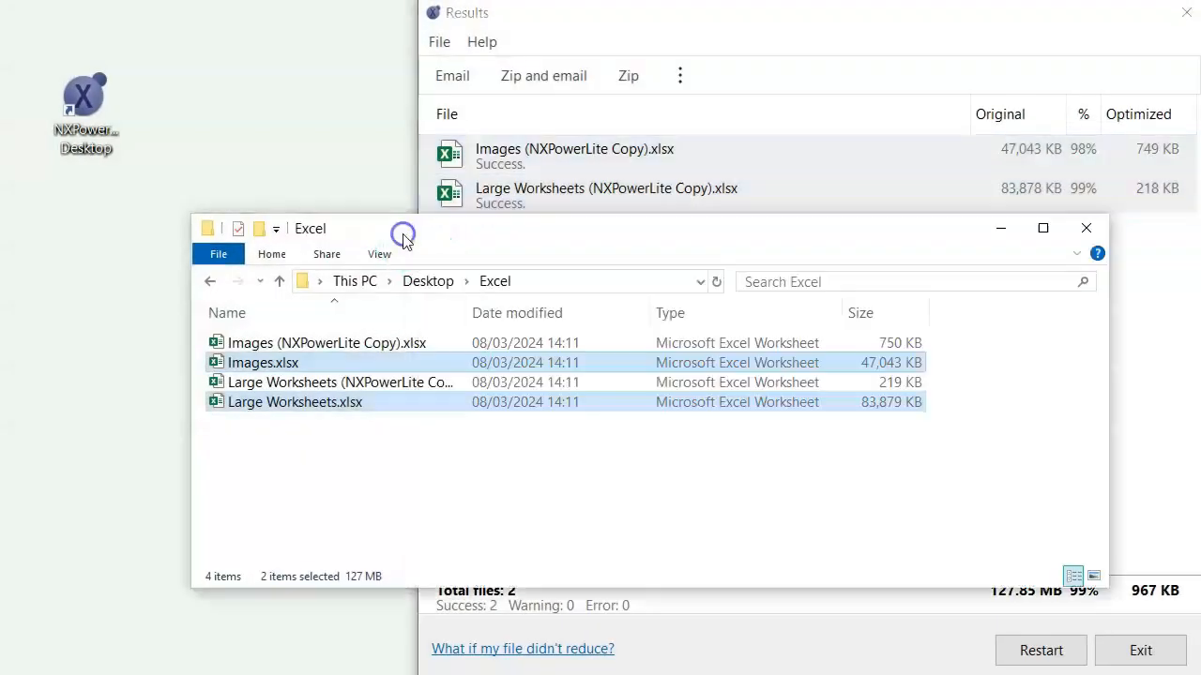